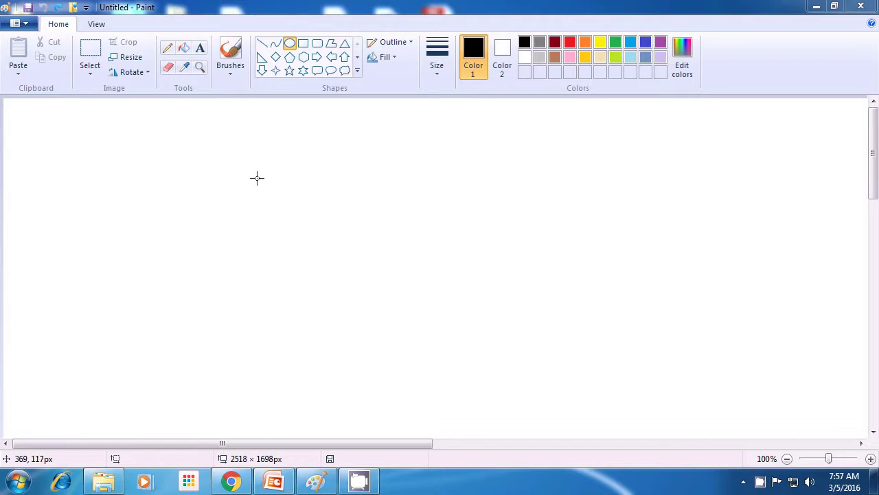
# Draw a small black-outlined circle about 44 × 48 px on the blank canvas with the Oval shape
pyautogui.click(290, 45)
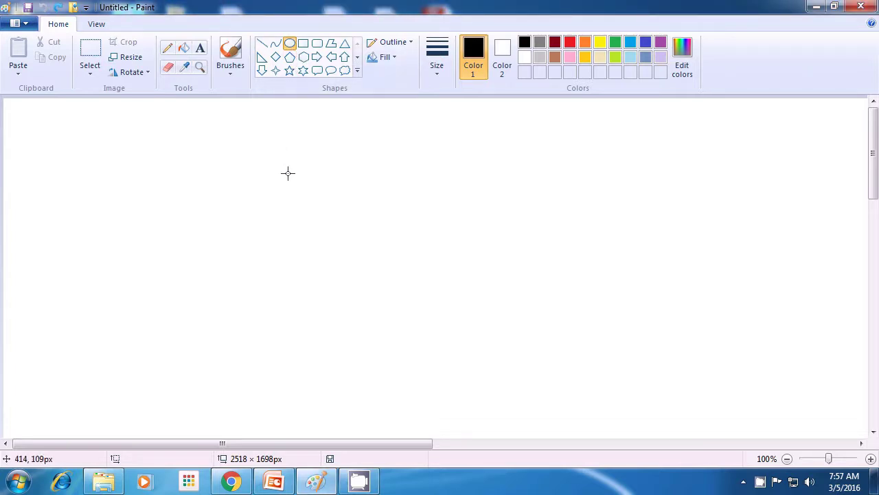
pyautogui.moveTo(292, 196); pyautogui.dragTo(322, 228)
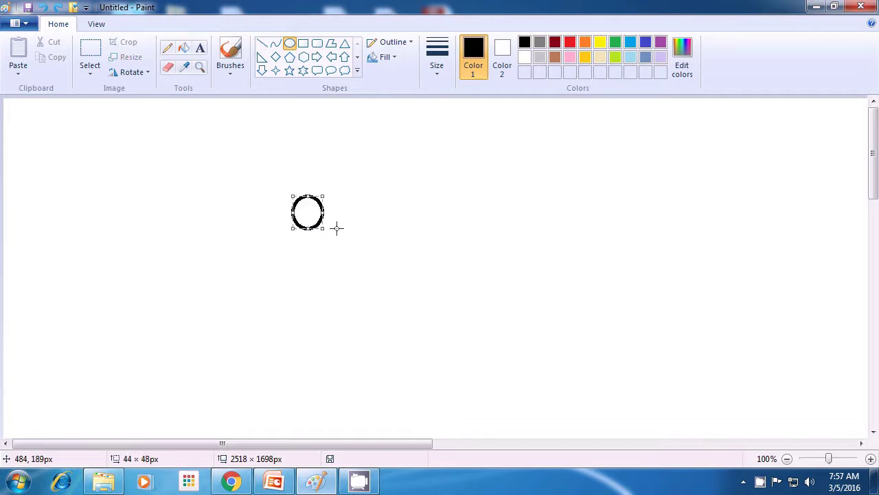
pyautogui.click(347, 227)
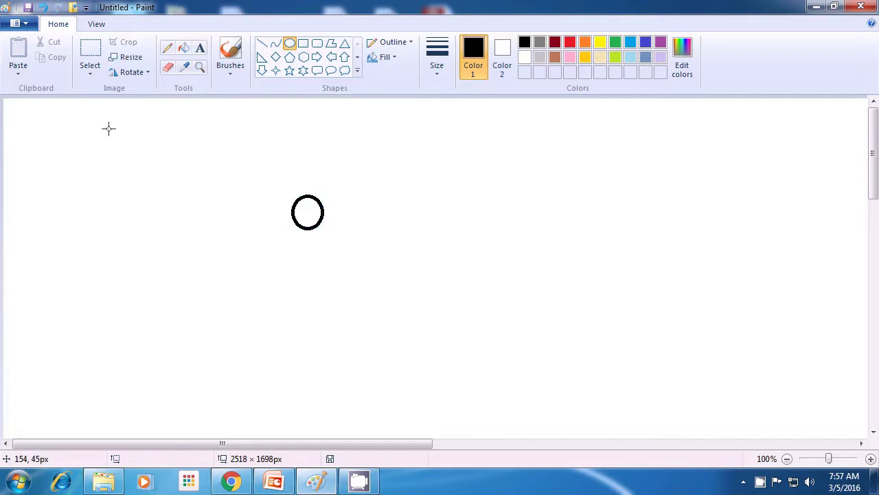
# Copy the circle using a rectangular selection about 123 × 110 px and paste a duplicate diagonally below and right of the original
pyautogui.click(91, 76)
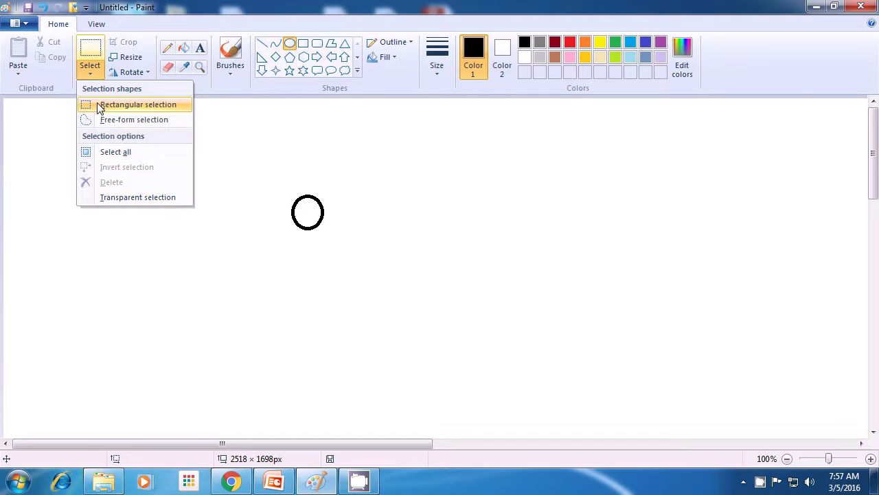
pyautogui.click(100, 106)
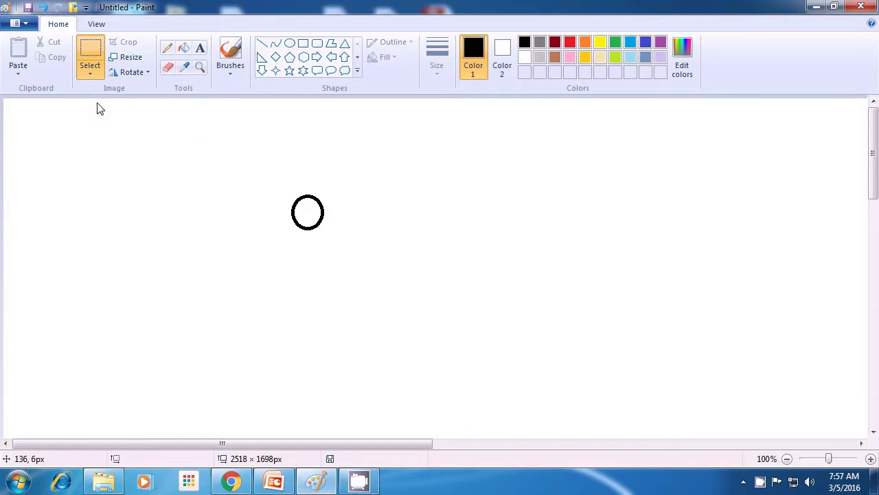
pyautogui.moveTo(261, 178); pyautogui.dragTo(346, 253)
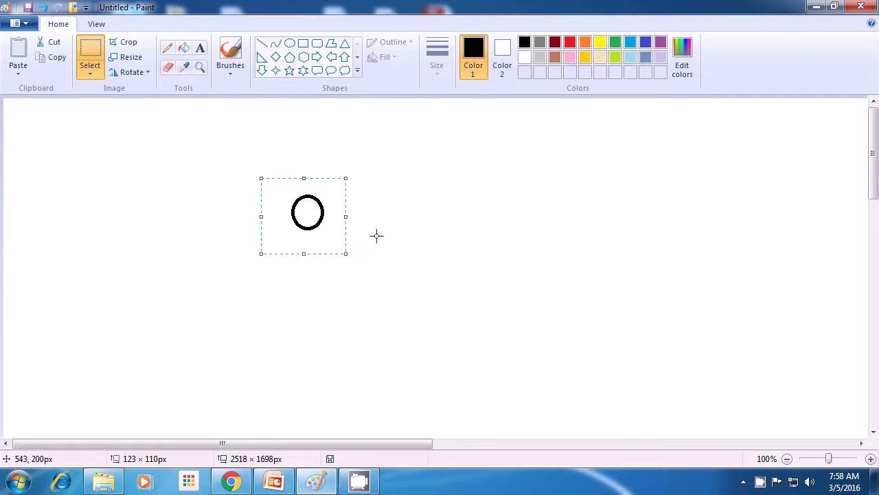
pyautogui.hotkey('ctrl', 'c')
pyautogui.hotkey('ctrl', 'v')
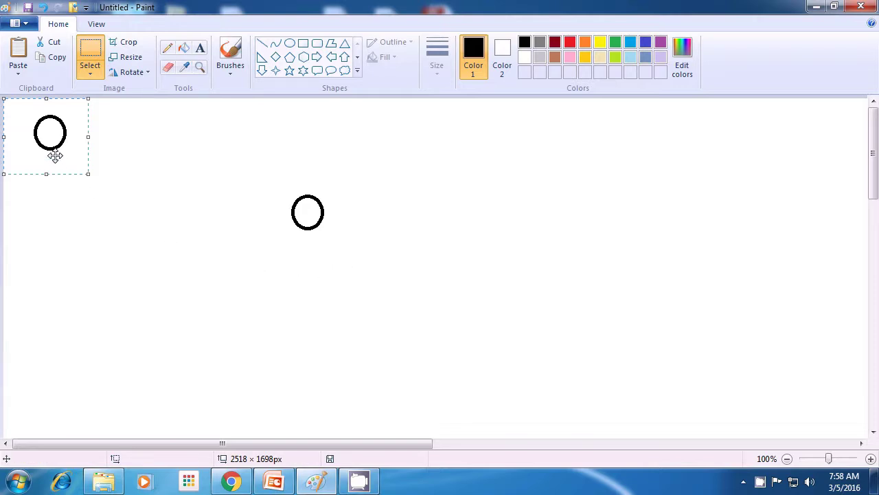
pyautogui.moveTo(55, 156)
pyautogui.mouseDown()
pyautogui.moveTo(66, 237)
pyautogui.moveTo(144, 391)
pyautogui.moveTo(725, 425)
pyautogui.moveTo(780, 396)
pyautogui.moveTo(716, 198)
pyautogui.moveTo(586, 190)
pyautogui.moveTo(514, 269)
pyautogui.moveTo(498, 331)
pyautogui.moveTo(457, 350)
pyautogui.moveTo(451, 326)
pyautogui.moveTo(370, 292)
pyautogui.moveTo(391, 263)
pyautogui.moveTo(317, 249)
pyautogui.mouseUp()
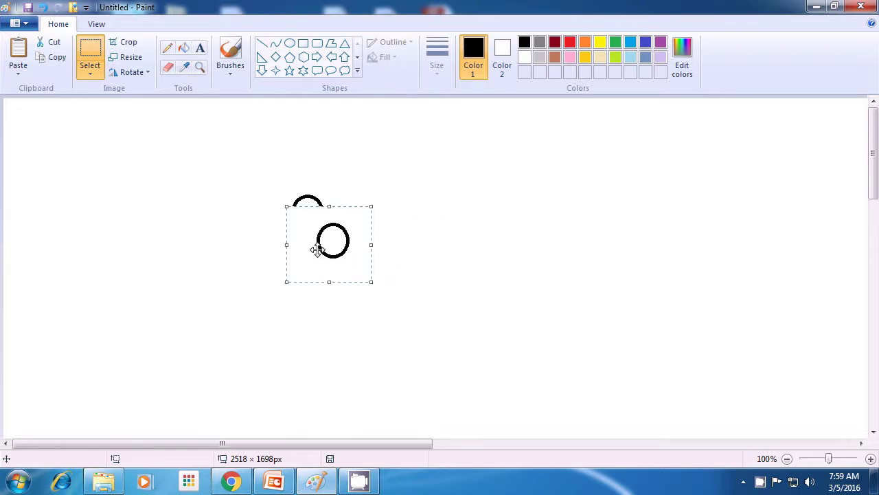
# Turn on transparent selection for the pasted circle so the original shows through, and deselect it
pyautogui.click(92, 82)
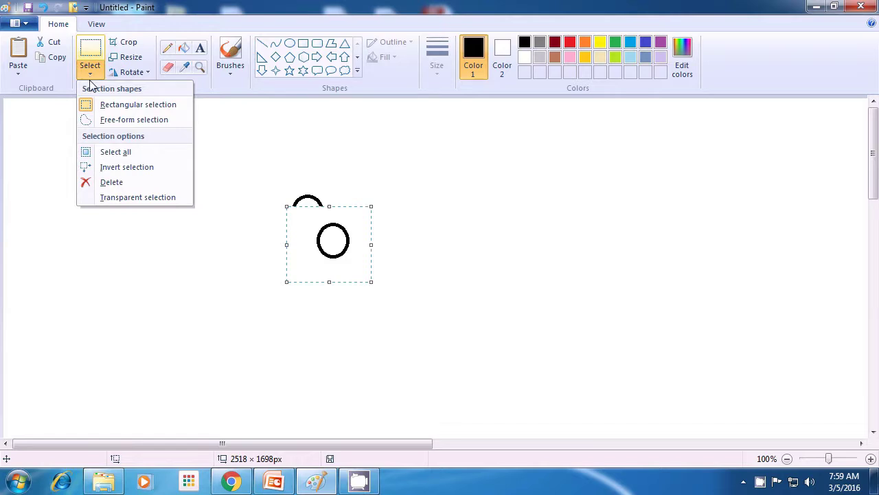
pyautogui.click(125, 198)
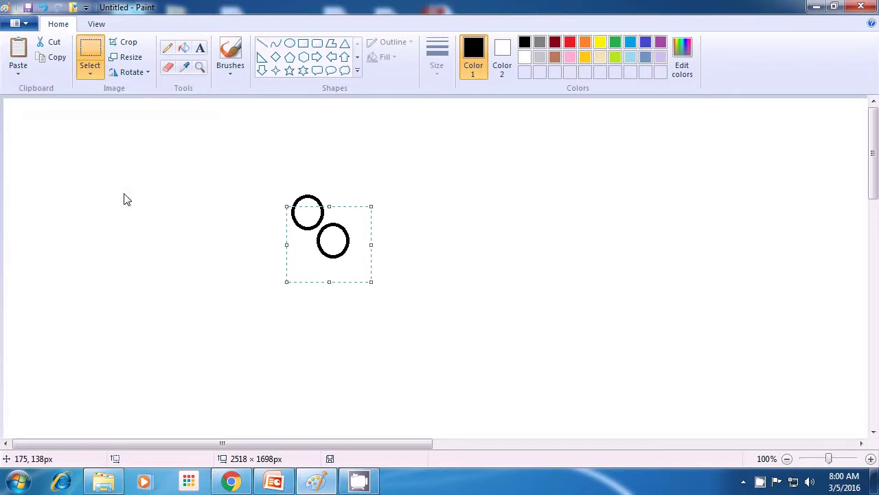
pyautogui.click(125, 199)
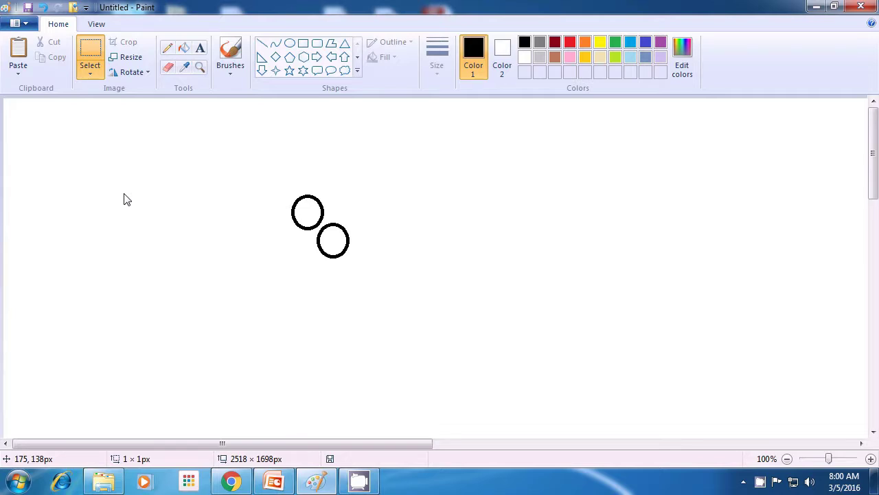
# Paste another copy of the circle and place it between the two existing circles, overlapping both
pyautogui.hotkey('ctrl', 'v')
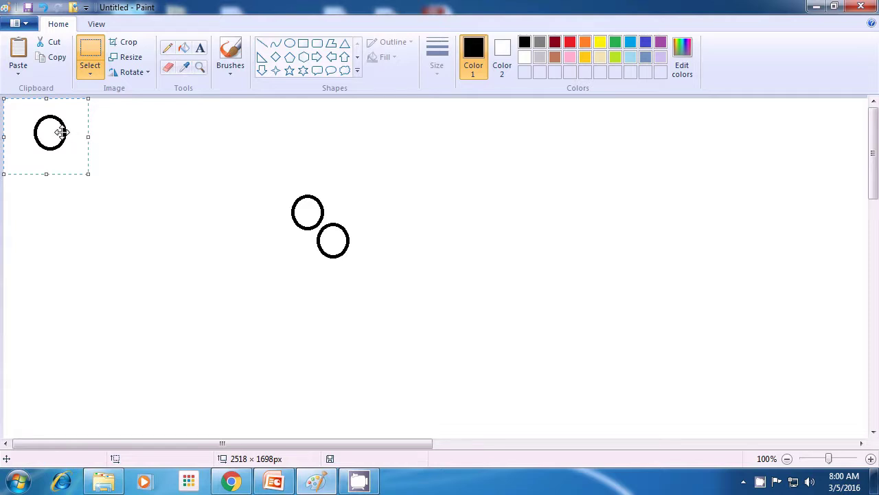
pyautogui.moveTo(73, 141); pyautogui.dragTo(326, 229)
pyautogui.moveTo(267, 194); pyautogui.dragTo(352, 270)
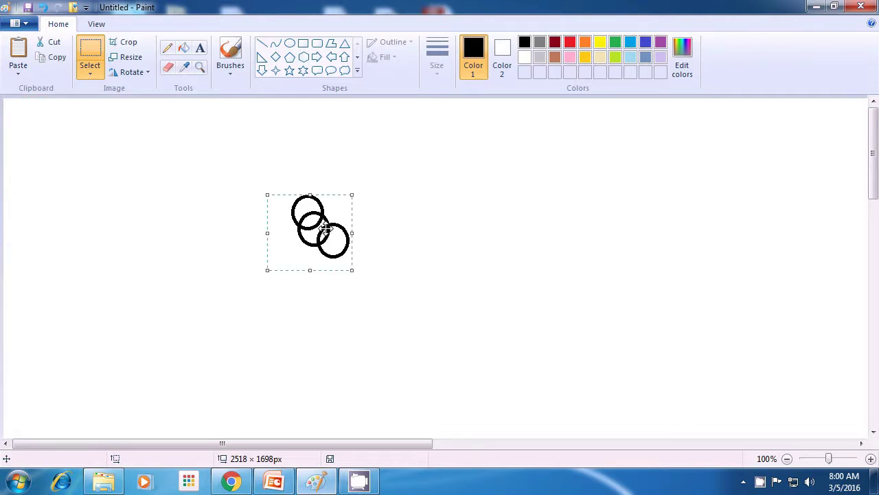
pyautogui.click(402, 223)
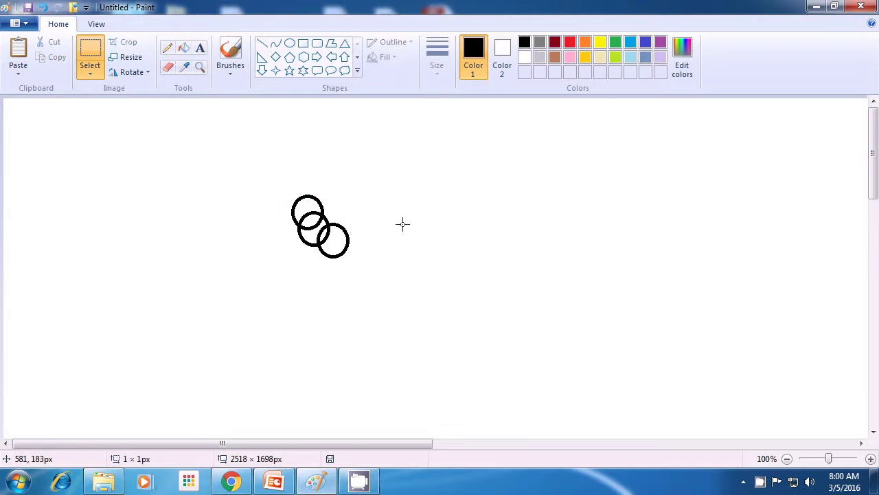
# Paste two more copies of the circle, placing one near the canvas's lower left and the other below and right of the overlapping circles
pyautogui.hotkey('ctrl', 'v')
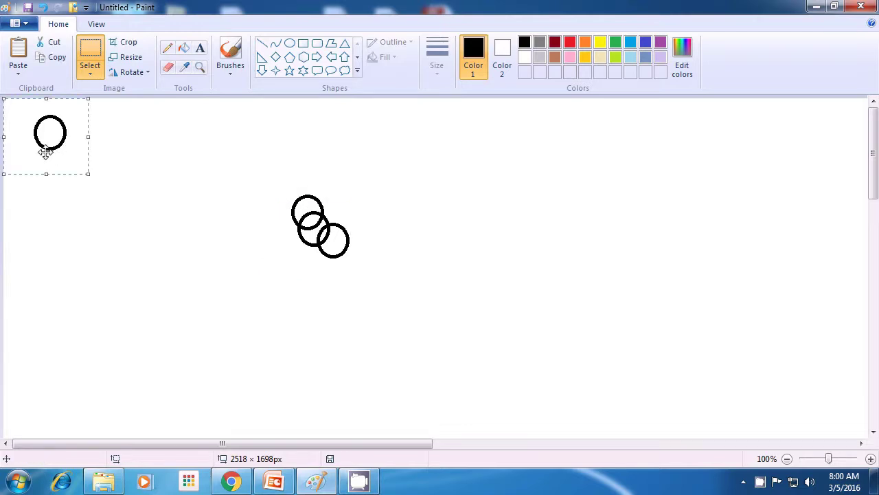
pyautogui.moveTo(46, 152); pyautogui.dragTo(65, 390)
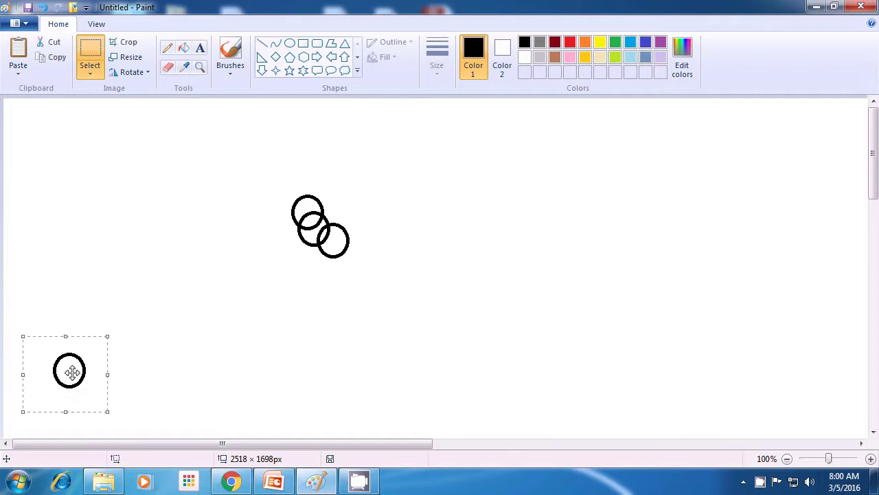
pyautogui.click(221, 325)
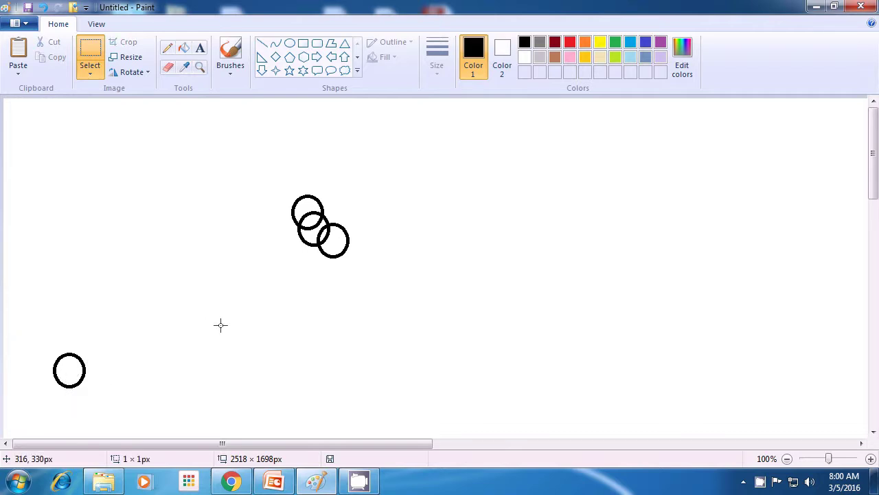
pyautogui.hotkey('ctrl', 'v')
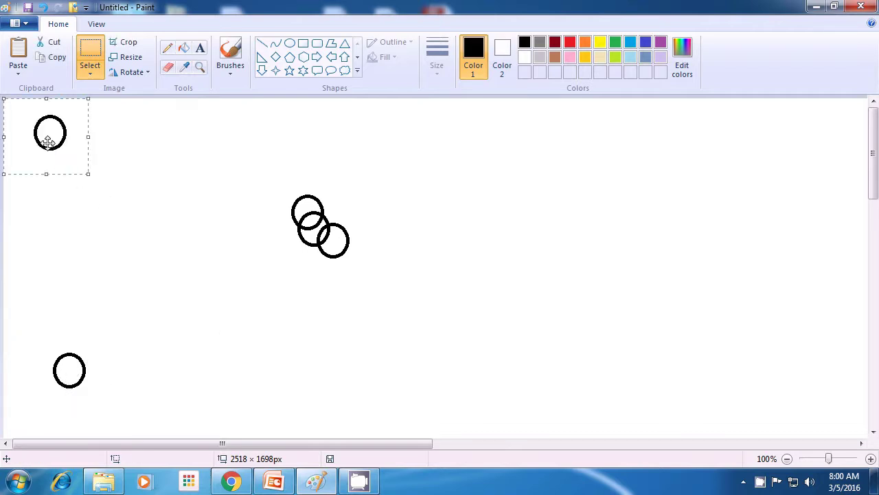
pyautogui.moveTo(57, 148); pyautogui.dragTo(433, 406)
pyautogui.click(501, 305)
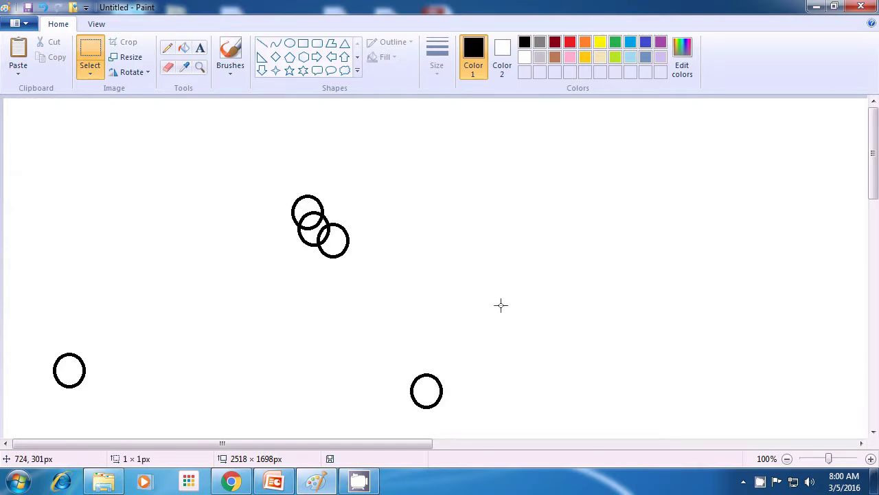
pyautogui.hotkey('ctrl', 'v')
pyautogui.moveTo(39, 131); pyautogui.dragTo(747, 402)
pyautogui.hotkey('ctrl', 'z')
pyautogui.click(501, 305)
pyautogui.hotkey('ctrl', 'z')
pyautogui.click(500, 305)
pyautogui.hotkey('ctrl', 'z')
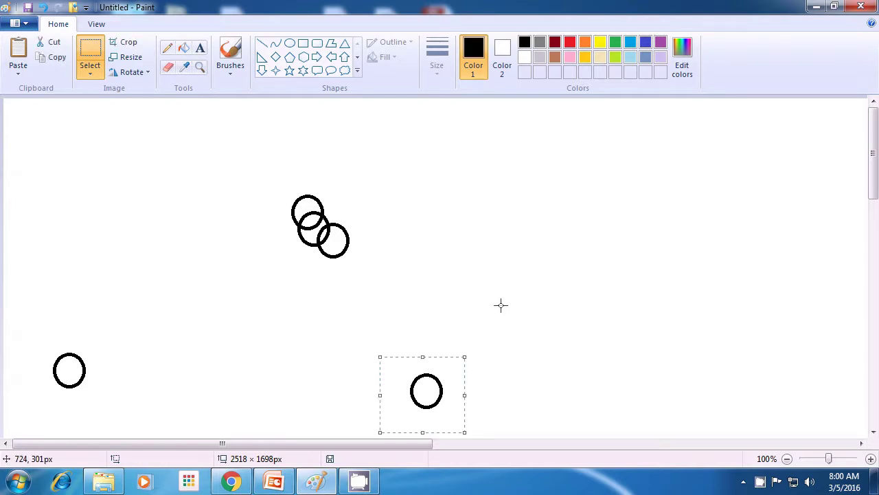
pyautogui.click(501, 305)
pyautogui.hotkey('ctrl', 'z')
pyautogui.click(501, 305)
pyautogui.hotkey('ctrl', 'z')
pyautogui.click(501, 305)
pyautogui.hotkey('ctrl', 'z')
pyautogui.click(501, 305)
pyautogui.hotkey('ctrl', 'z')
pyautogui.click(501, 305)
pyautogui.hotkey('ctrl', 'z')
pyautogui.click(501, 305)
pyautogui.hotkey('ctrl', 'z')
pyautogui.click(501, 305)
pyautogui.hotkey('ctrl', 'z')
pyautogui.click(500, 305)
pyautogui.hotkey('ctrl', 'z')
pyautogui.click(501, 305)
pyautogui.hotkey('ctrl', 'z')
pyautogui.click(501, 305)
pyautogui.hotkey('ctrl', 'z')
pyautogui.click(500, 305)
pyautogui.hotkey('ctrl', 'z')
pyautogui.click(500, 305)
pyautogui.hotkey('ctrl', 'z')
pyautogui.click(500, 305)
pyautogui.hotkey('ctrl', 'z')
pyautogui.click(501, 305)
pyautogui.hotkey('ctrl', 'z')
pyautogui.click(500, 305)
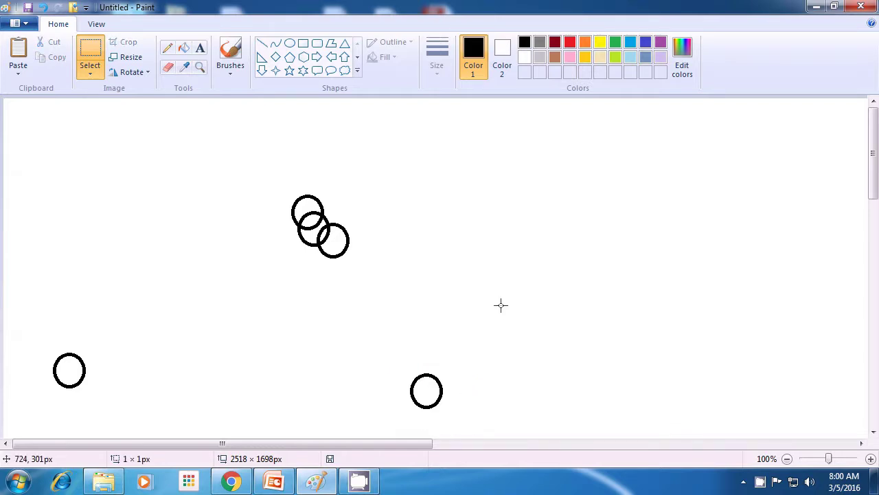
pyautogui.hotkey('ctrl', 'z')
pyautogui.click(500, 305)
pyautogui.hotkey('ctrl', 'z')
pyautogui.click(501, 305)
pyautogui.hotkey('ctrl', 'z')
pyautogui.click(501, 305)
pyautogui.hotkey('ctrl', 'z')
pyautogui.click(501, 305)
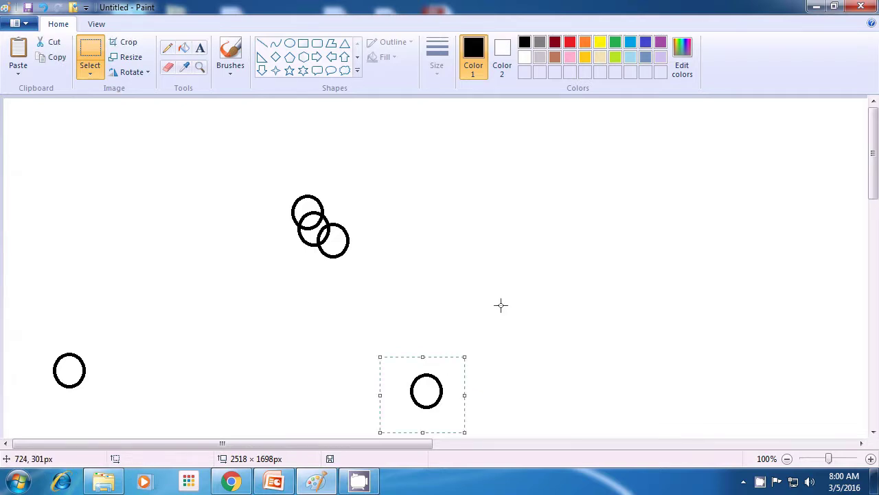
pyautogui.click(500, 305)
pyautogui.click(500, 305)
pyautogui.click(500, 305)
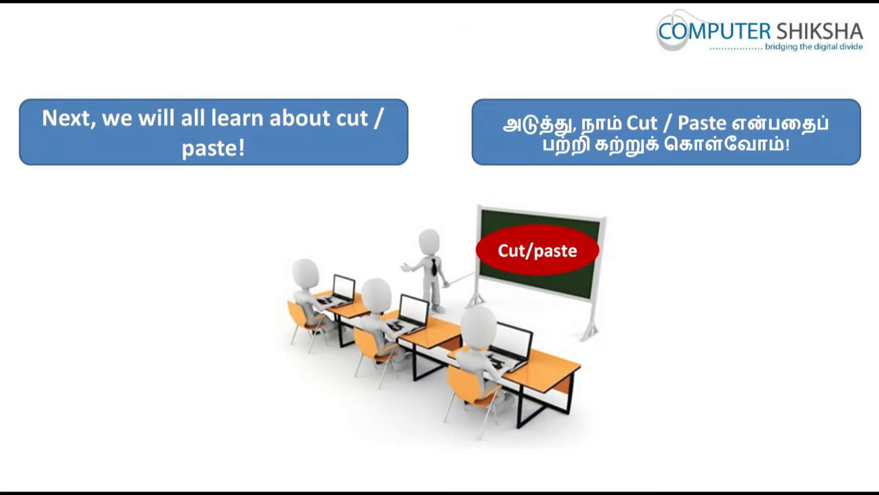
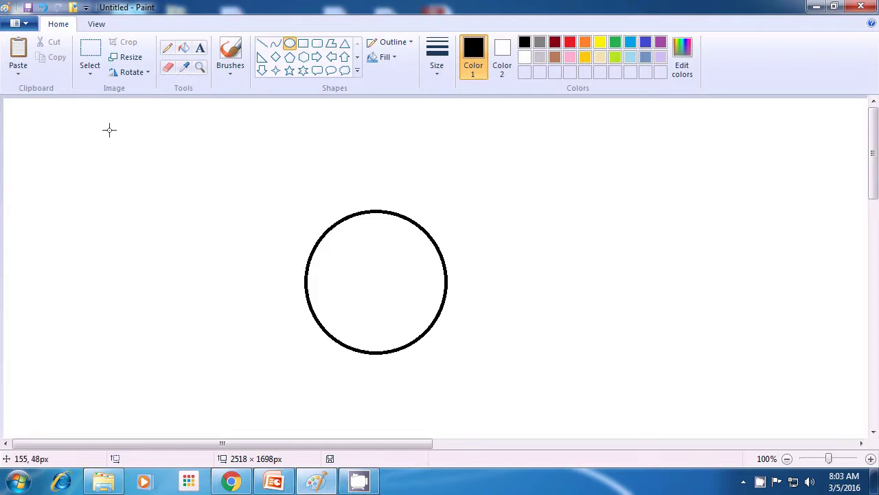
# Cut the lower half of the large circle using a rectangular selection about 315 × 140 px
pyautogui.click(90, 69)
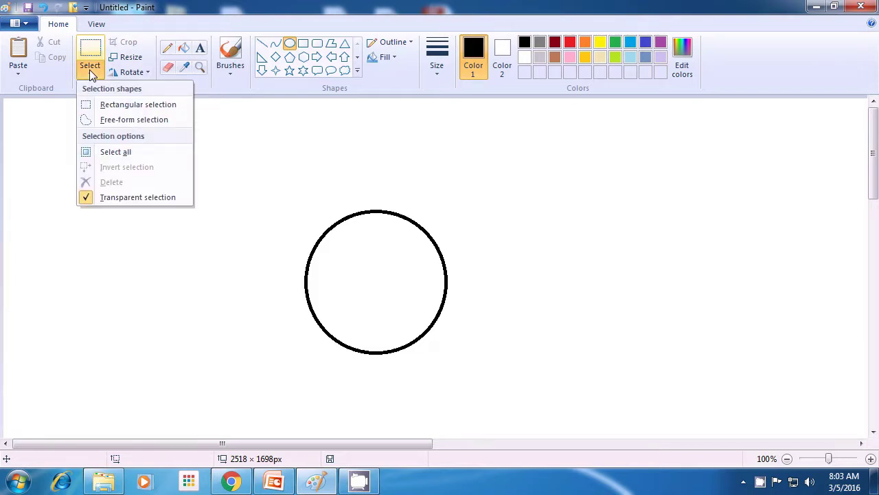
pyautogui.click(94, 109)
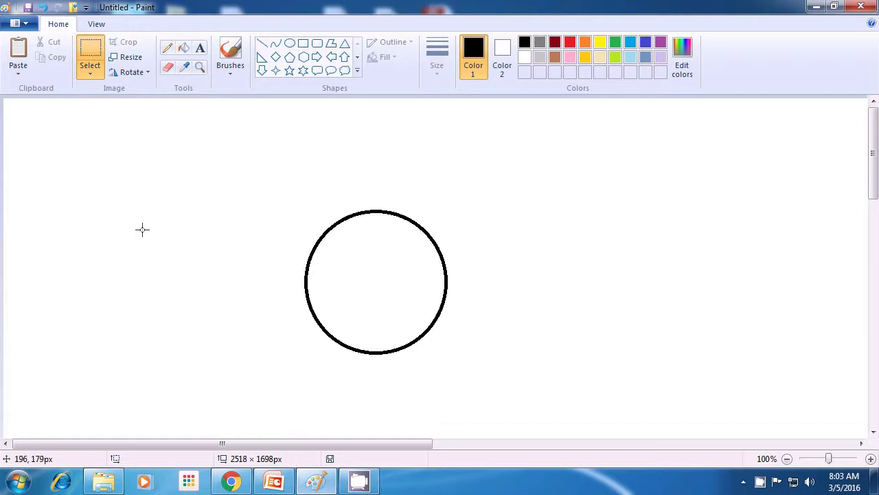
pyautogui.moveTo(258, 287); pyautogui.dragTo(473, 381)
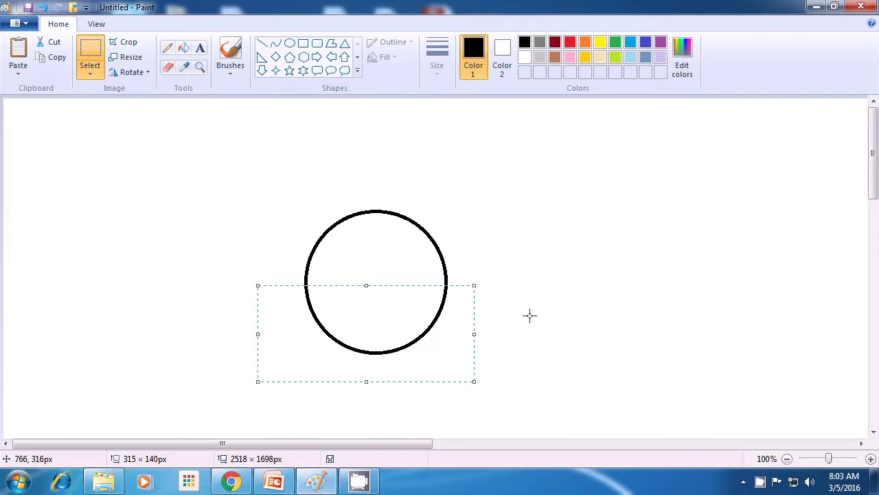
pyautogui.press('Delete')
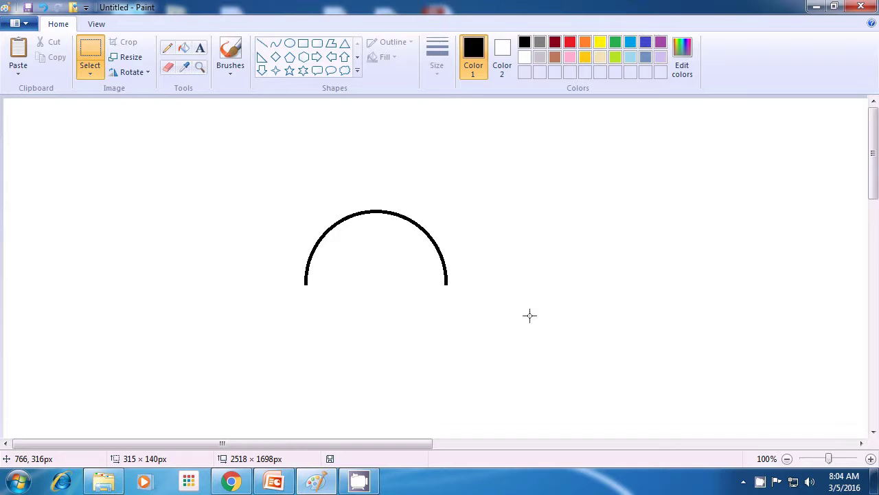
# Paste the cut half beside the upper arc as a wave, and move it back beneath the arc to complete the circle
pyautogui.hotkey('ctrl', 'v')
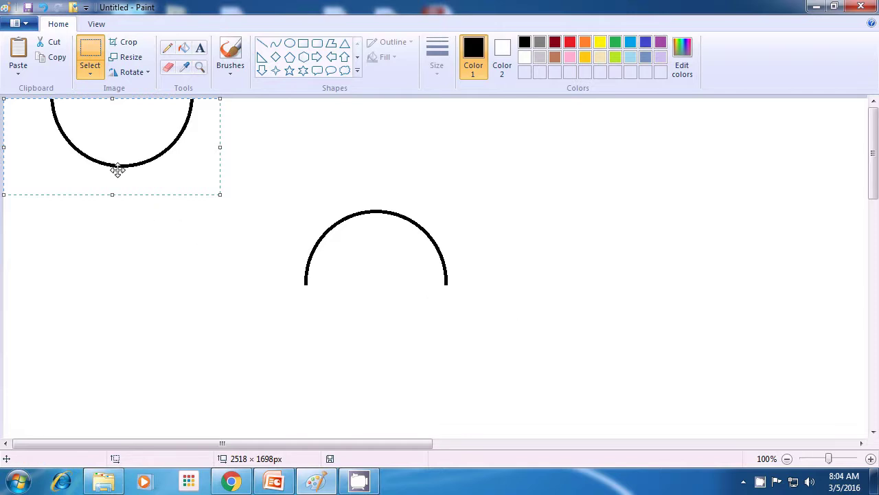
pyautogui.moveTo(117, 171); pyautogui.dragTo(511, 355)
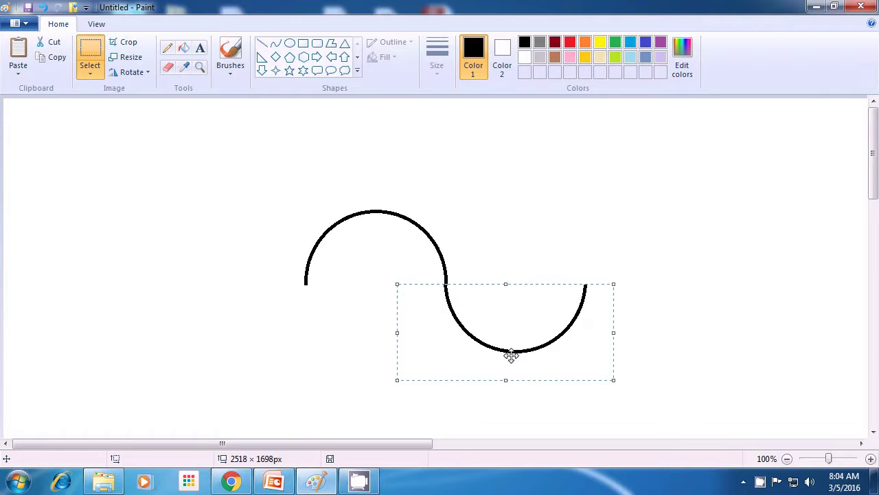
pyautogui.moveTo(511, 355); pyautogui.dragTo(371, 356)
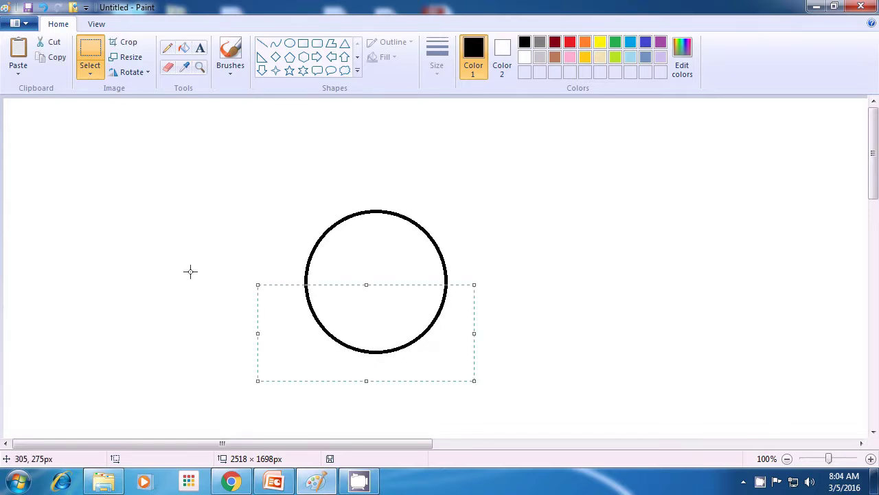
# Turn off transparent selection and move the selected lower half upward so it covers the ends of the upper arc
pyautogui.click(87, 77)
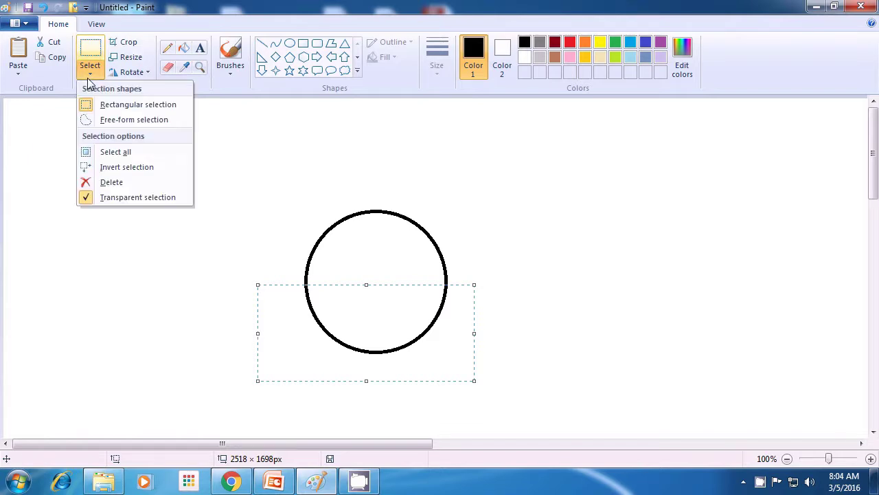
pyautogui.click(118, 199)
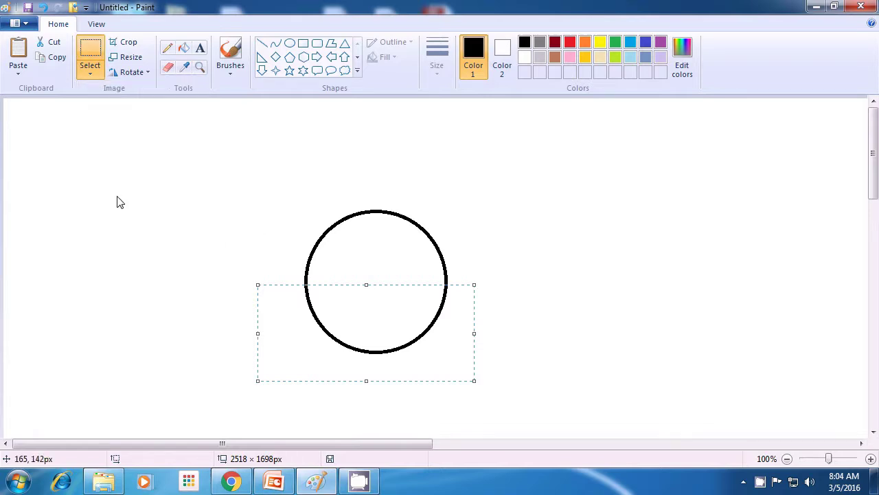
pyautogui.moveTo(369, 318); pyautogui.dragTo(371, 293)
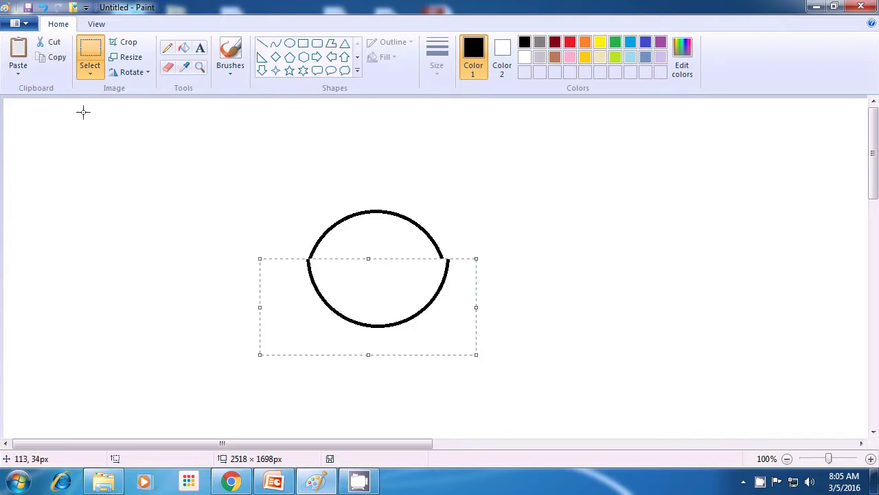
# Turn on transparent selection and move the selected lower half down so it meets the upper arc and completes the circle
pyautogui.click(87, 77)
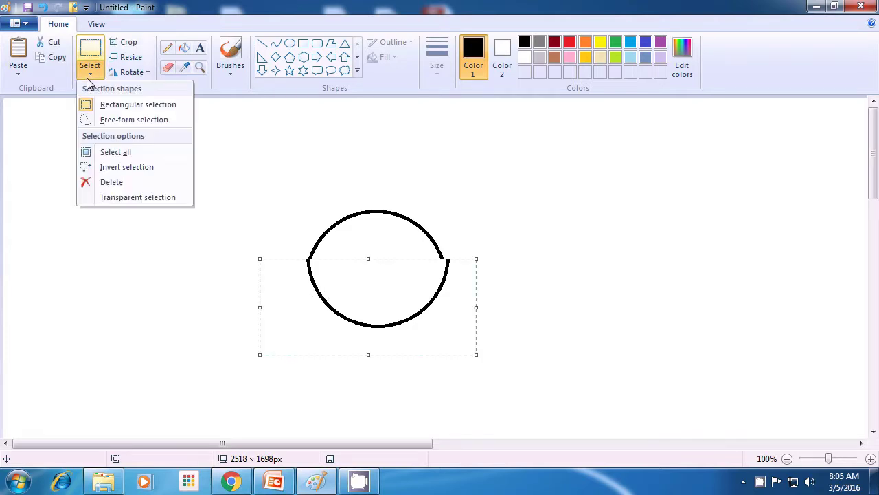
pyautogui.click(117, 197)
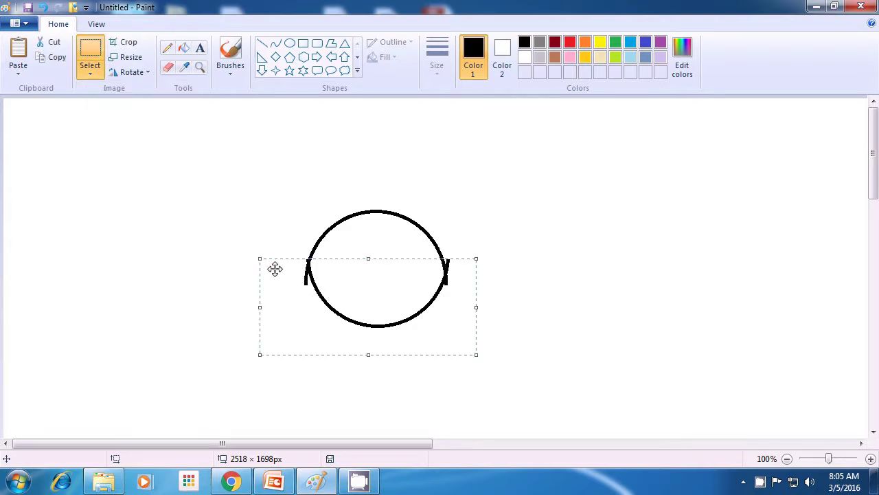
pyautogui.moveTo(371, 308); pyautogui.dragTo(367, 336)
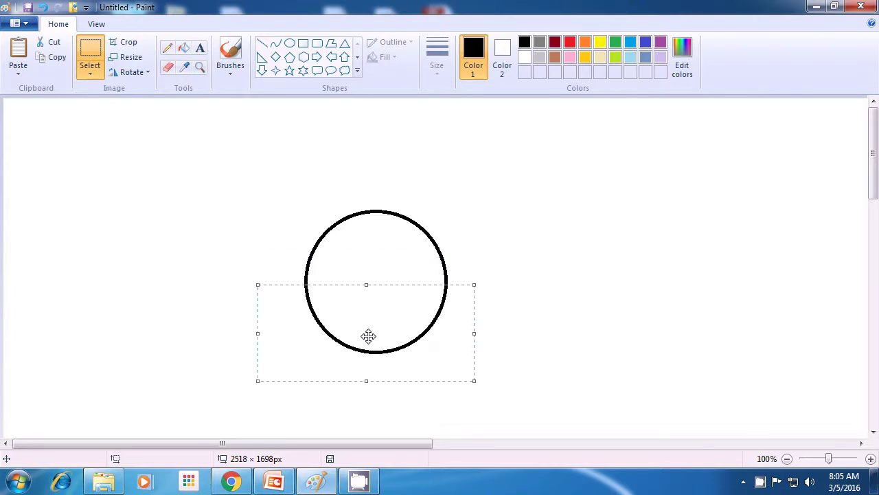
pyautogui.click(528, 325)
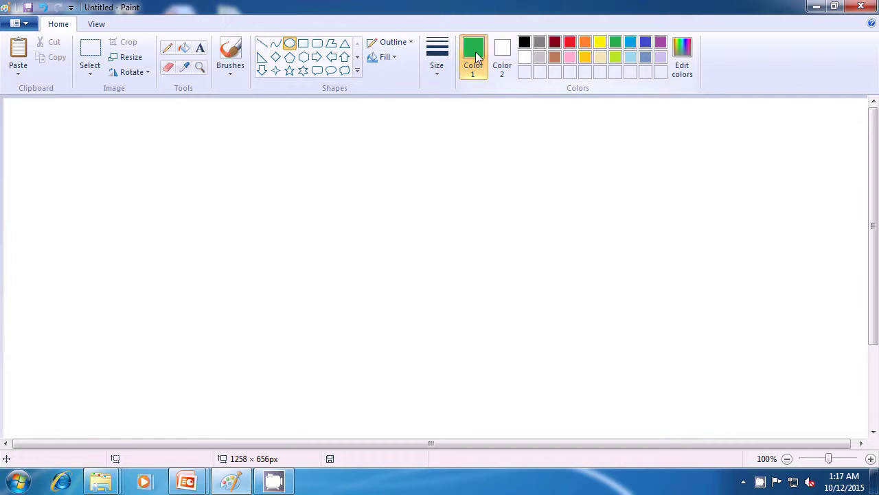
# Draw a large green circle mid-canvas as a face, and a flat dark red ellipse in its lower half as the mouth
pyautogui.moveTo(351, 185); pyautogui.dragTo(505, 350)
pyautogui.click(587, 336)
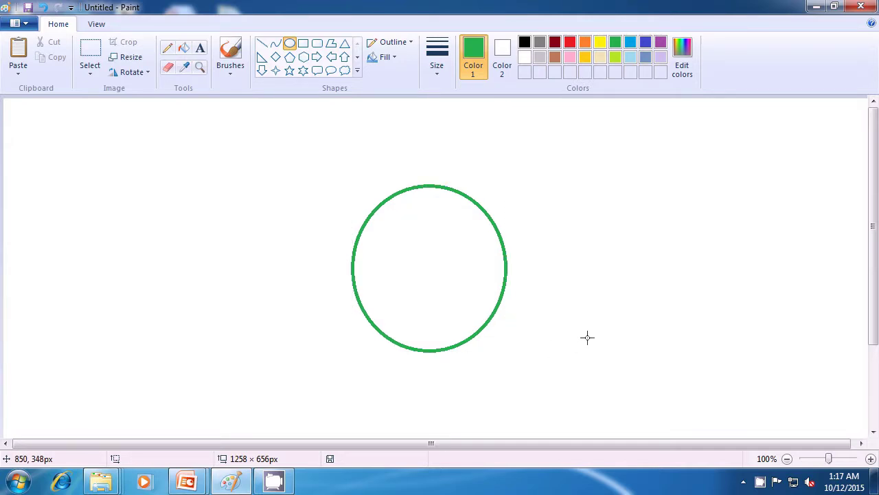
pyautogui.click(555, 43)
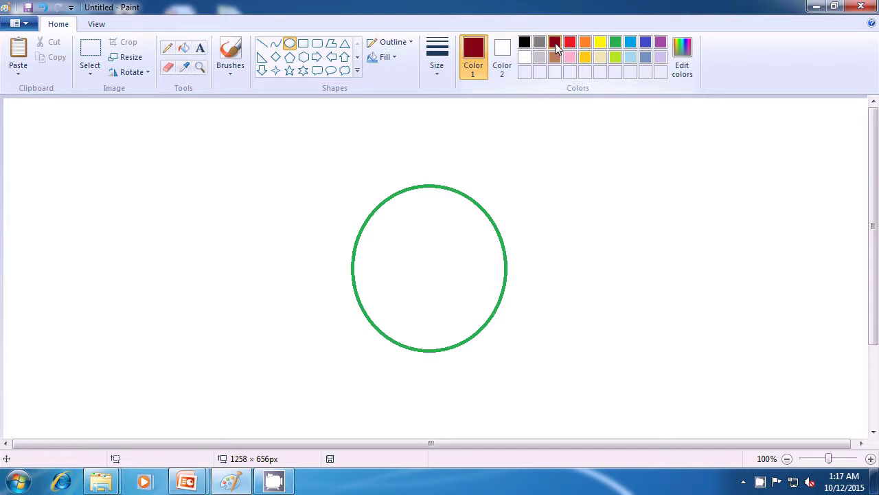
pyautogui.moveTo(399, 287); pyautogui.dragTo(472, 303)
pyautogui.click(547, 293)
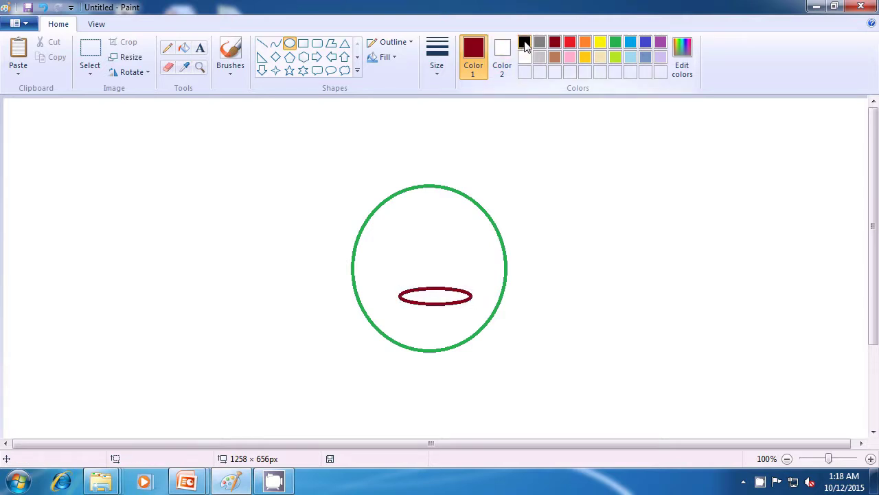
# Draw a small black circle about 25 × 27 px on the blank canvas above and right of the green face
pyautogui.click(523, 44)
pyautogui.moveTo(570, 157); pyautogui.dragTo(581, 173)
pyautogui.click(619, 175)
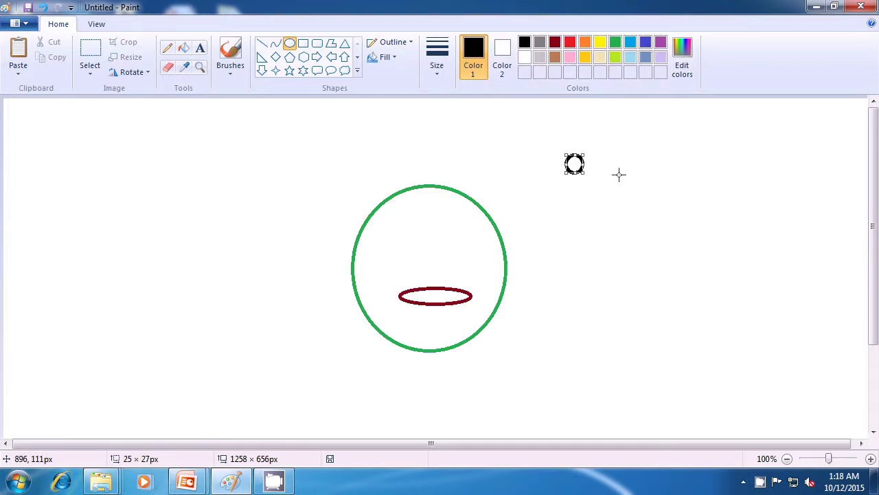
pyautogui.hotkey('ctrl', 'z')
pyautogui.click(619, 175)
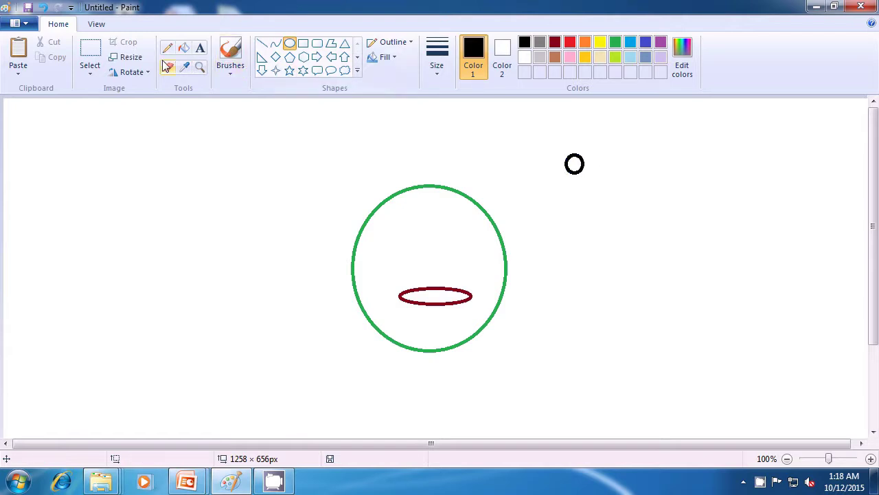
# Copy the small black circle with a rectangular selection about 45 × 54 px and place the pasted copy inside the face's left edge
pyautogui.click(90, 60)
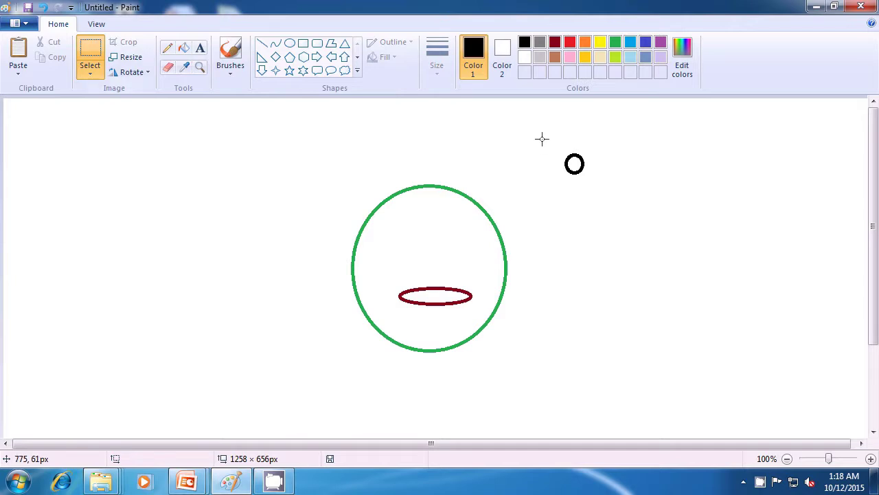
pyautogui.moveTo(555, 142); pyautogui.dragTo(588, 182)
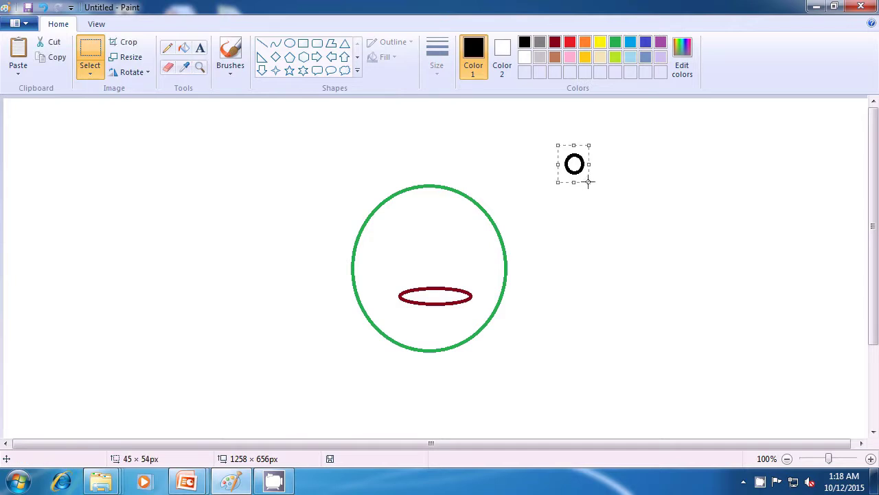
pyautogui.hotkey('ctrl', 'c')
pyautogui.hotkey('ctrl', 'v')
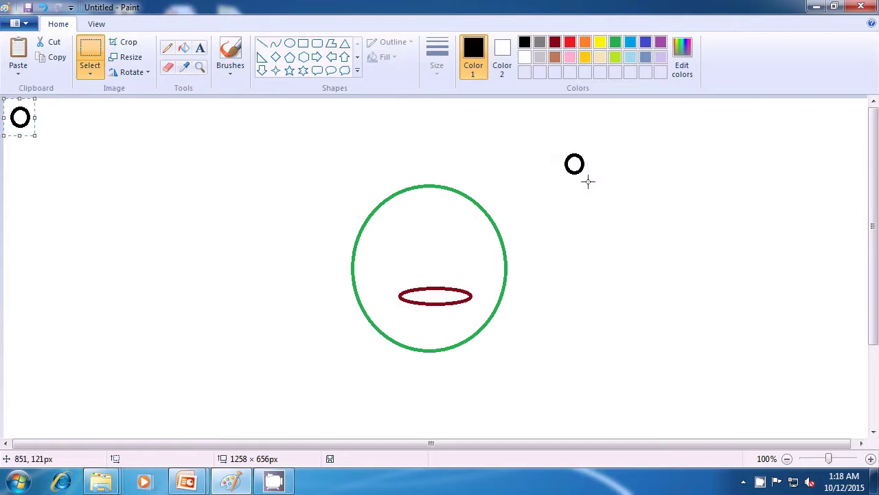
pyautogui.moveTo(27, 118); pyautogui.dragTo(372, 246)
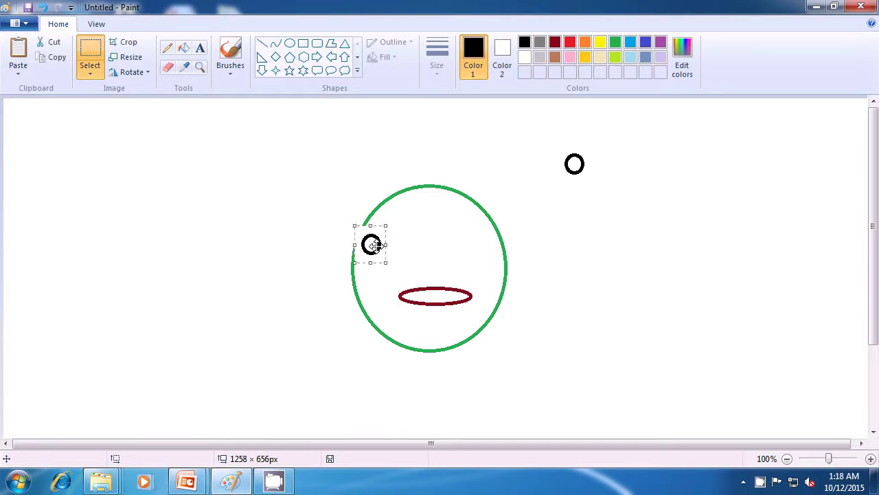
# Turn on transparent selection, shift the copy slightly inward as the left eye, and paste another copy as the right eye
pyautogui.click(91, 71)
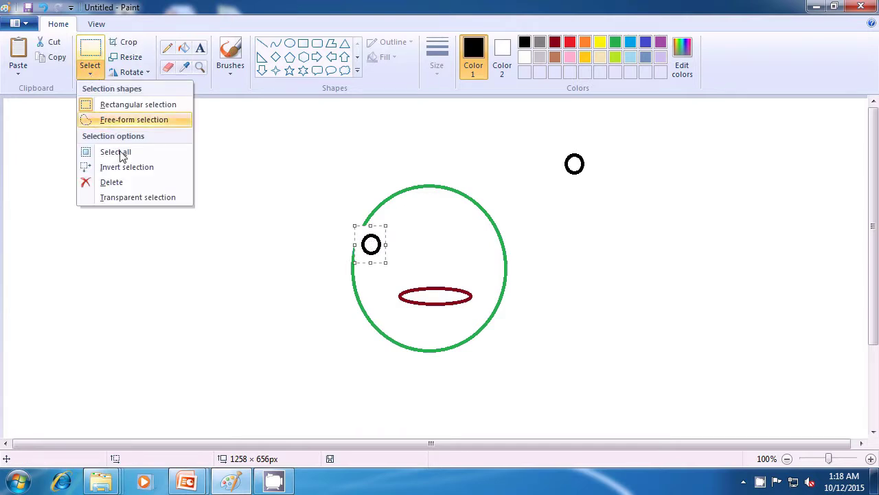
pyautogui.click(127, 198)
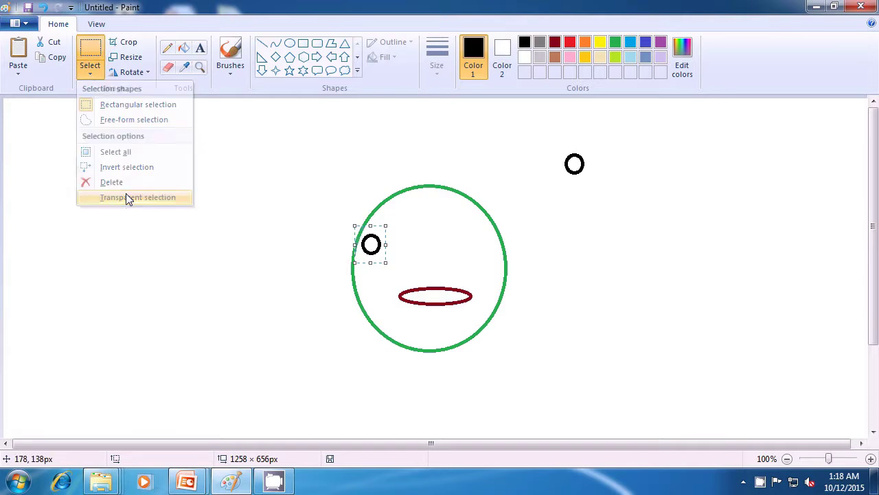
pyautogui.moveTo(366, 246)
pyautogui.mouseDown()
pyautogui.moveTo(379, 258)
pyautogui.moveTo(371, 254)
pyautogui.mouseUp()
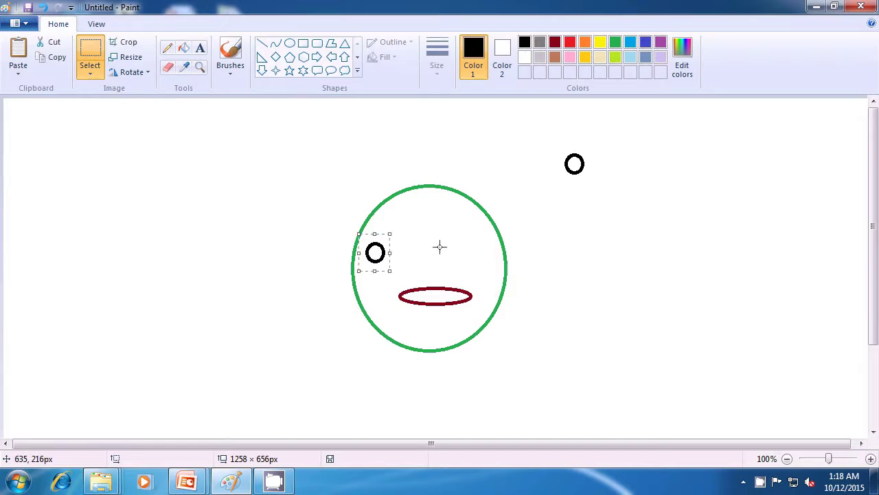
pyautogui.hotkey('ctrl', 'v')
pyautogui.moveTo(20, 116); pyautogui.dragTo(466, 250)
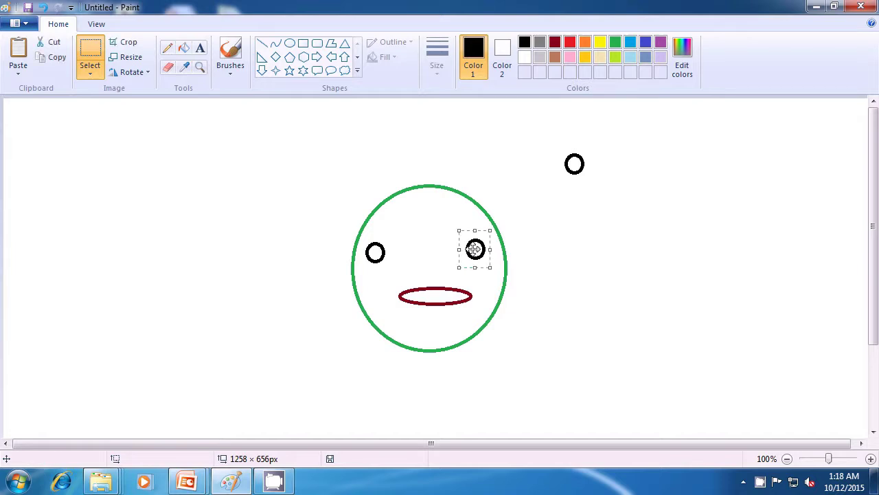
# Paste five copies of the small circle as overlapping curls, climbing the face outline from beside the left eye toward the upper left
pyautogui.hotkey('ctrl', 'v')
pyautogui.moveTo(19, 117); pyautogui.dragTo(351, 246)
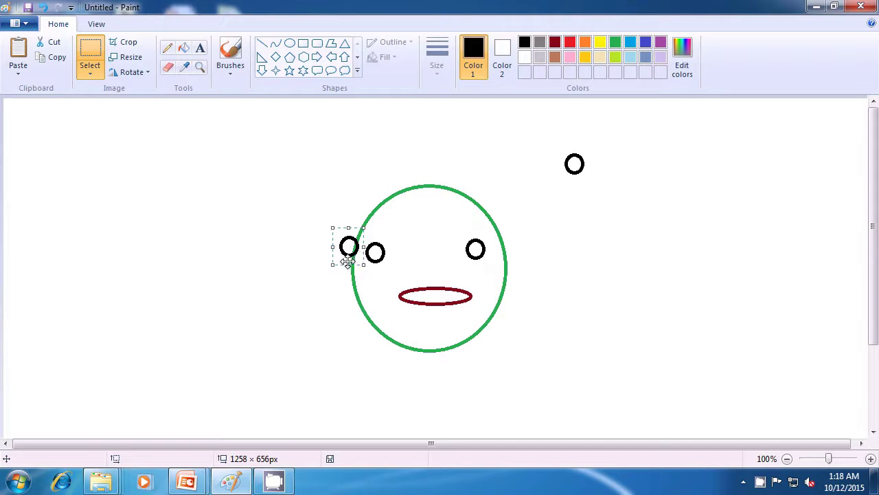
pyautogui.hotkey('ctrl', 'v')
pyautogui.moveTo(19, 117); pyautogui.dragTo(356, 244)
pyautogui.hotkey('ctrl', 'v')
pyautogui.moveTo(19, 116); pyautogui.dragTo(355, 227)
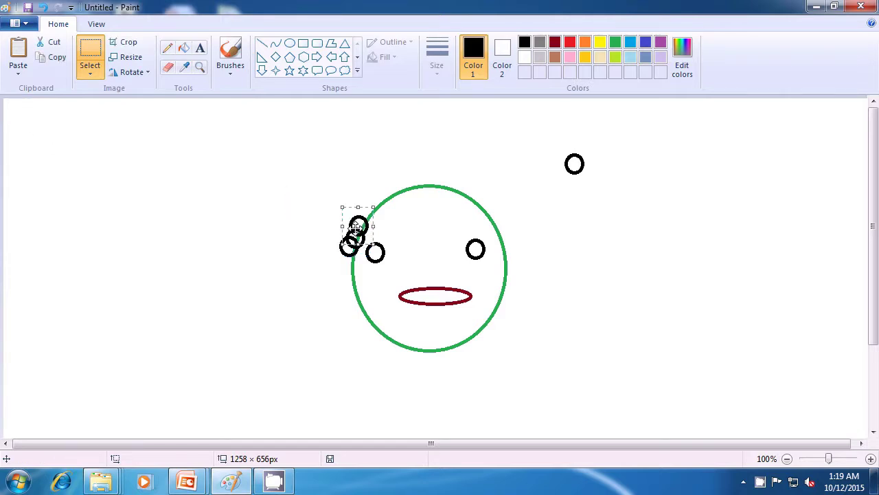
pyautogui.hotkey('ctrl', 'v')
pyautogui.moveTo(20, 122); pyautogui.dragTo(369, 222)
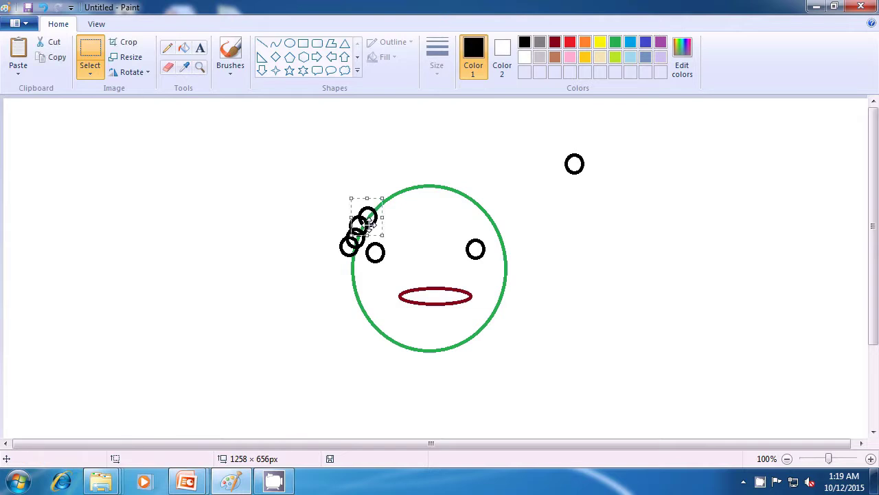
pyautogui.hotkey('ctrl', 'v')
pyautogui.moveTo(37, 124); pyautogui.dragTo(371, 212)
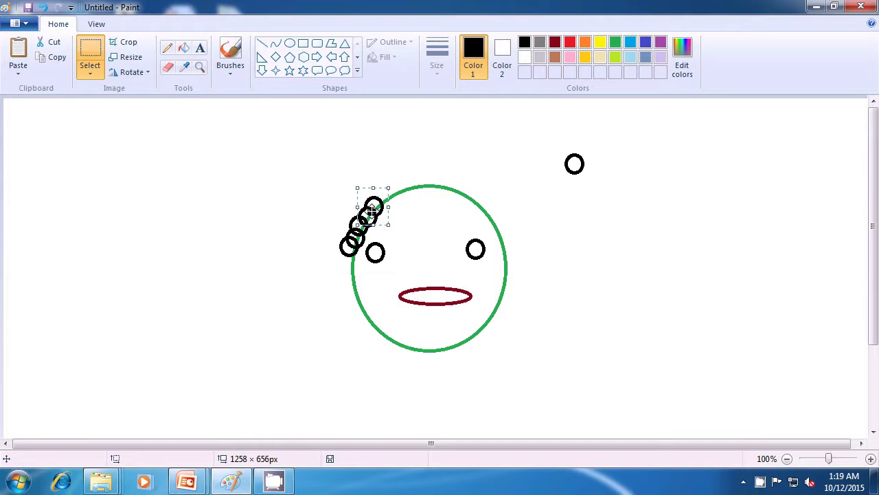
# Extend the hair with six more overlapping circle copies along the outline, from the upper left to the top of the head
pyautogui.hotkey('ctrl', 'v')
pyautogui.moveTo(20, 118); pyautogui.dragTo(383, 199)
pyautogui.hotkey('ctrl', 'v')
pyautogui.moveTo(16, 120); pyautogui.dragTo(388, 195)
pyautogui.hotkey('ctrl', 'v')
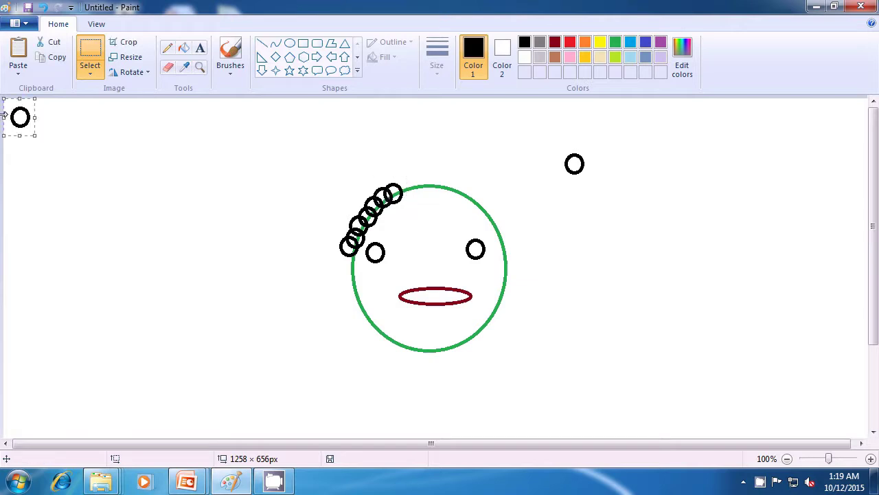
pyautogui.moveTo(22, 116); pyautogui.dragTo(405, 185)
pyautogui.hotkey('ctrl', 'v')
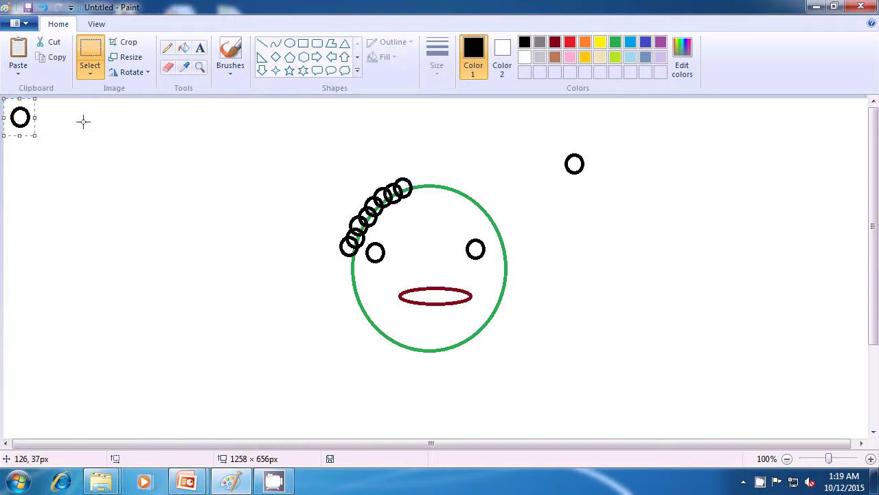
pyautogui.moveTo(25, 116); pyautogui.dragTo(420, 184)
pyautogui.hotkey('ctrl', 'v')
pyautogui.moveTo(20, 118); pyautogui.dragTo(424, 184)
pyautogui.hotkey('ctrl', 'v')
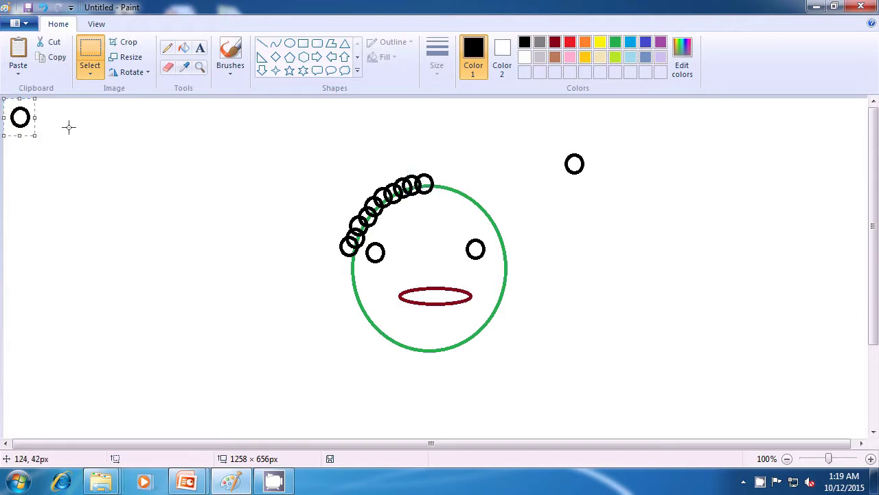
pyautogui.moveTo(21, 122); pyautogui.dragTo(434, 182)
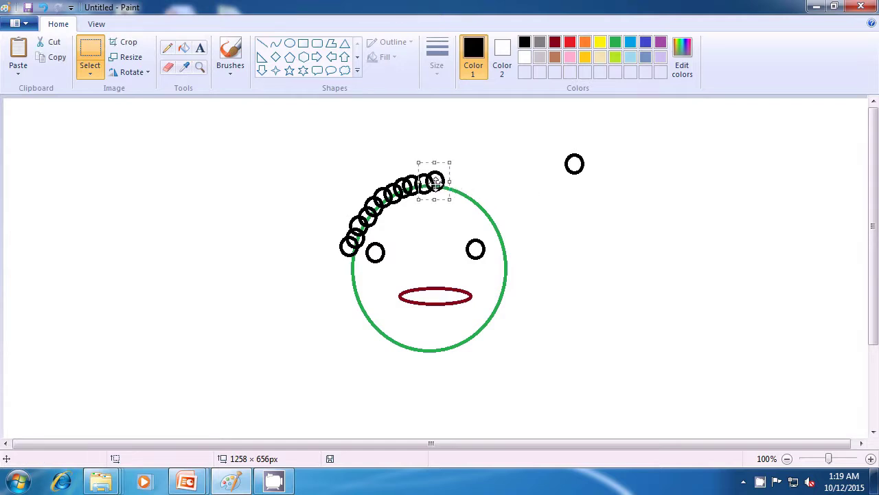
# Continue the row of overlapping circle copies from the top of the head down the right outline to the right eye's level
pyautogui.hotkey('ctrl', 'v')
pyautogui.moveTo(22, 121); pyautogui.dragTo(449, 186)
pyautogui.hotkey('ctrl', 'v')
pyautogui.moveTo(21, 118); pyautogui.dragTo(459, 192)
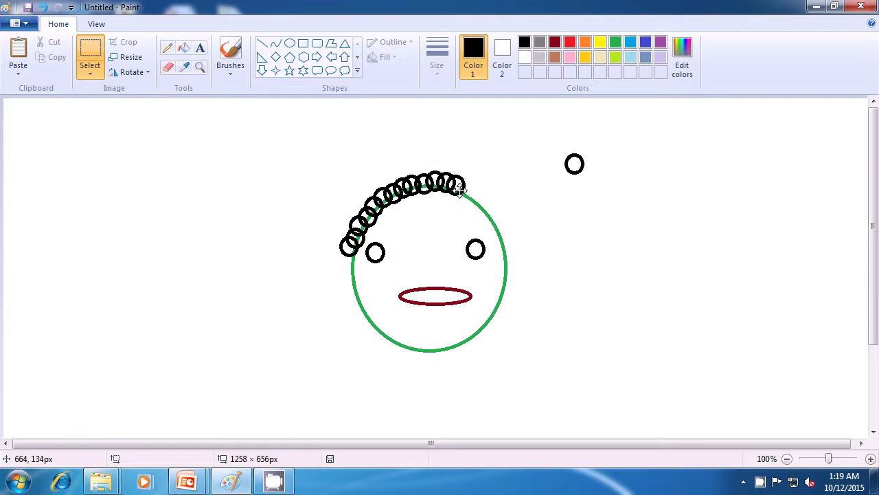
pyautogui.hotkey('ctrl', 'v')
pyautogui.moveTo(20, 117); pyautogui.dragTo(467, 195)
pyautogui.hotkey('ctrl', 'v')
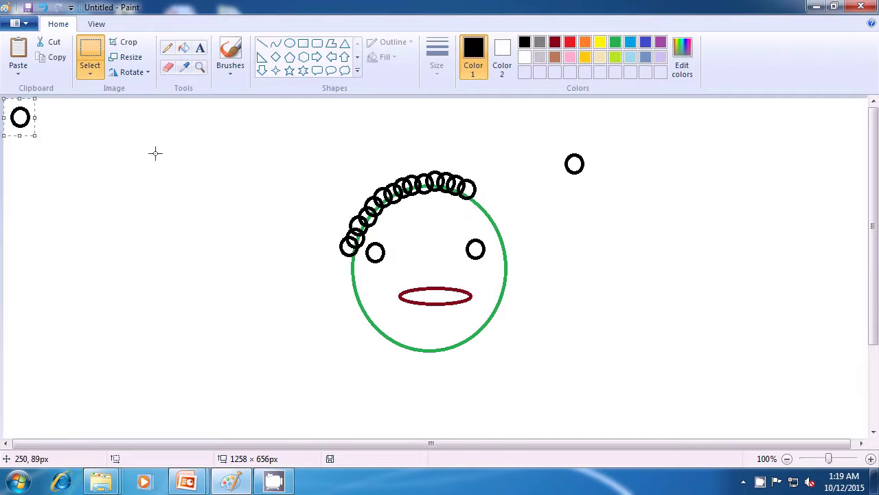
pyautogui.moveTo(20, 118); pyautogui.dragTo(477, 199)
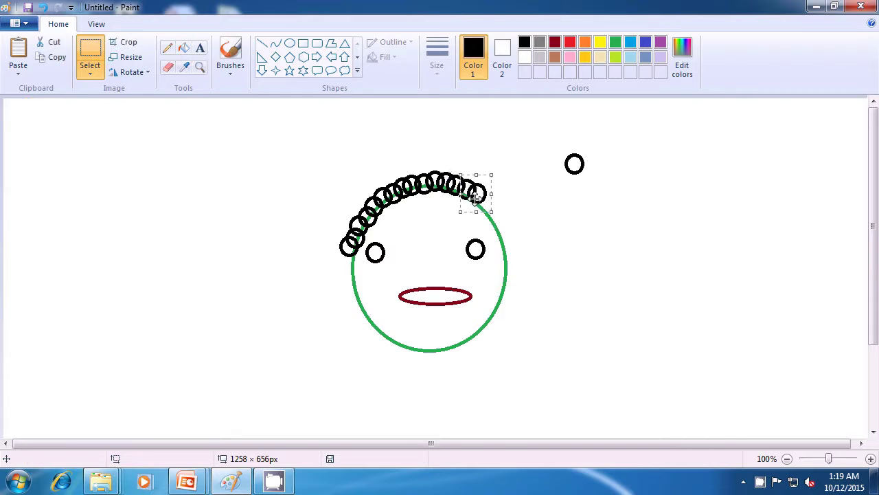
pyautogui.hotkey('ctrl', 'v')
pyautogui.moveTo(16, 120); pyautogui.dragTo(478, 209)
pyautogui.hotkey('ctrl', 'v')
pyautogui.moveTo(18, 118); pyautogui.dragTo(492, 235)
pyautogui.hotkey('ctrl', 'v')
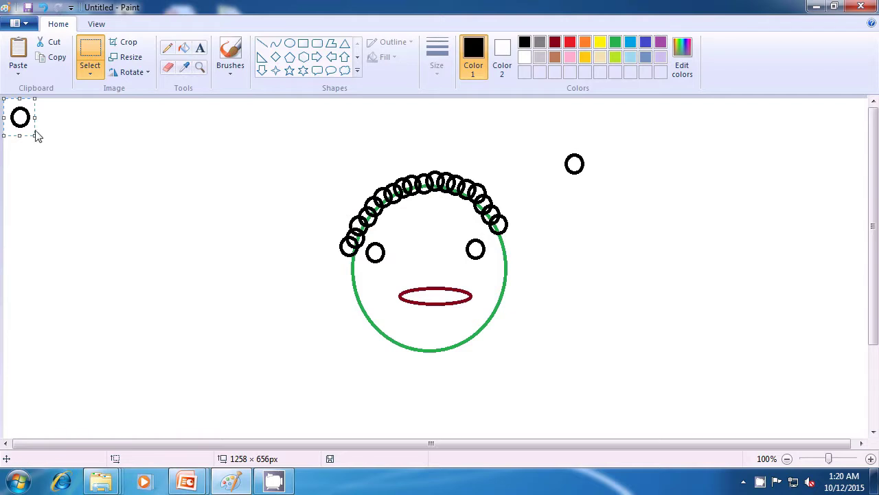
pyautogui.moveTo(24, 118); pyautogui.dragTo(506, 236)
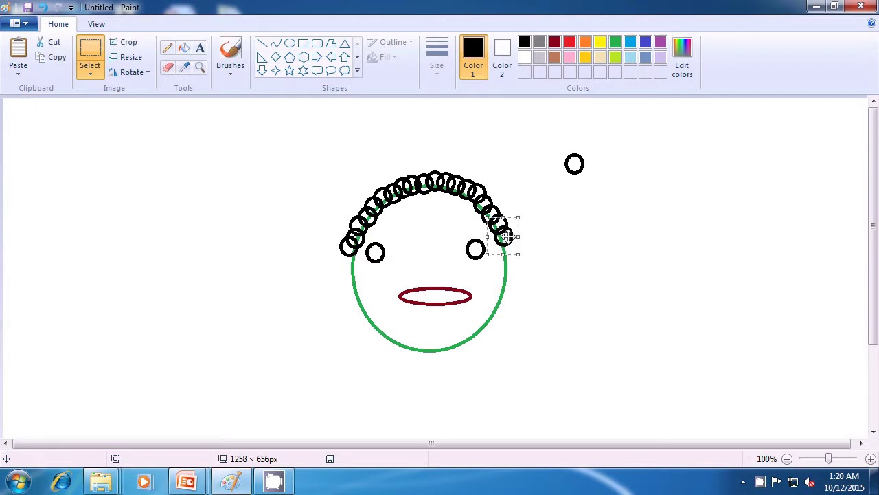
pyautogui.hotkey('ctrl', 'v')
pyautogui.moveTo(10, 124); pyautogui.dragTo(505, 247)
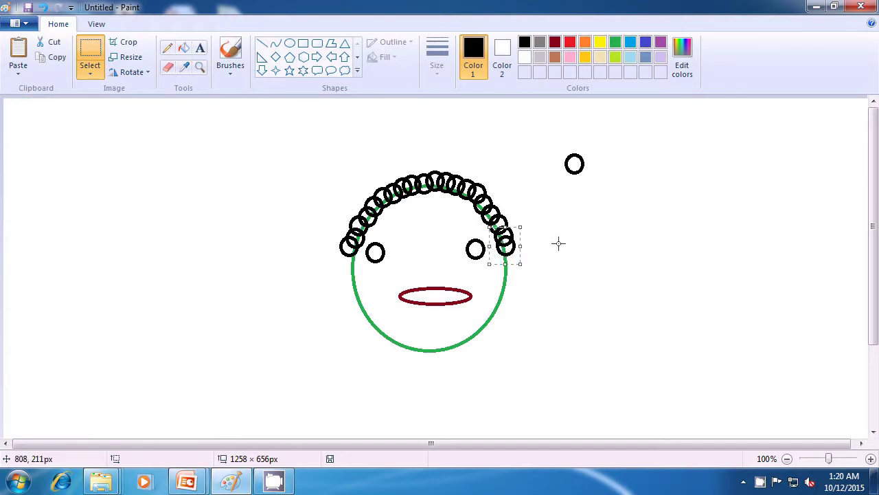
# Paste seven circle copies as a second, outer row of curls, from the hair's lower left end up to the top of the head
pyautogui.hotkey('ctrl', 'v')
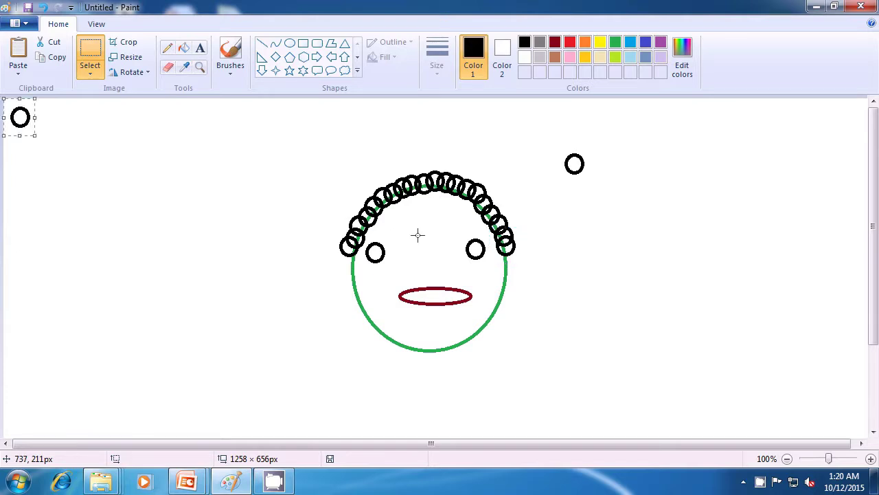
pyautogui.moveTo(34, 123); pyautogui.dragTo(350, 233)
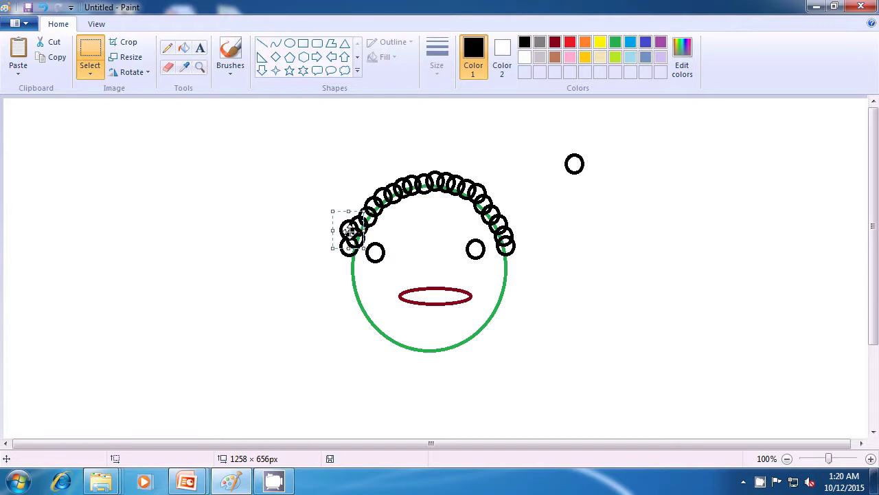
pyautogui.hotkey('ctrl', 'v')
pyautogui.moveTo(7, 117); pyautogui.dragTo(342, 215)
pyautogui.hotkey('ctrl', 'v')
pyautogui.moveTo(7, 121); pyautogui.dragTo(357, 202)
pyautogui.hotkey('ctrl', 'v')
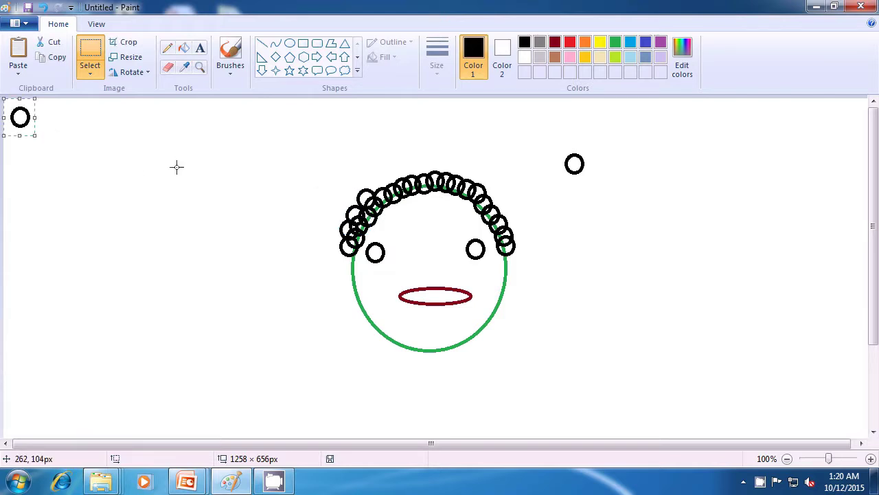
pyautogui.moveTo(21, 119); pyautogui.dragTo(382, 187)
pyautogui.hotkey('ctrl', 'v')
pyautogui.moveTo(324, 144)
pyautogui.mouseDown()
pyautogui.moveTo(406, 168)
pyautogui.moveTo(392, 174)
pyautogui.moveTo(408, 182)
pyautogui.mouseUp()
pyautogui.hotkey('ctrl', 'c')
pyautogui.hotkey('ctrl', 'v')
pyautogui.moveTo(18, 120)
pyautogui.mouseDown()
pyautogui.moveTo(171, 136)
pyautogui.moveTo(380, 169)
pyautogui.moveTo(419, 184)
pyautogui.mouseUp()
pyautogui.hotkey('ctrl', 'c')
pyautogui.hotkey('ctrl', 'v')
pyautogui.moveTo(15, 120); pyautogui.dragTo(415, 174)
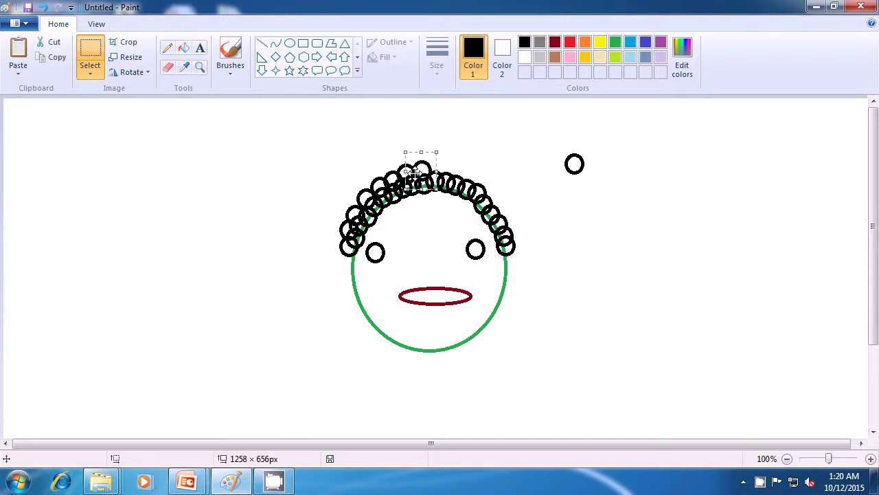
# Continue the outer row of overlapping circle copies from the top of the head down the hair's upper right side
pyautogui.hotkey('ctrl', 'v')
pyautogui.moveTo(19, 119); pyautogui.dragTo(437, 175)
pyautogui.hotkey('ctrl', 'v')
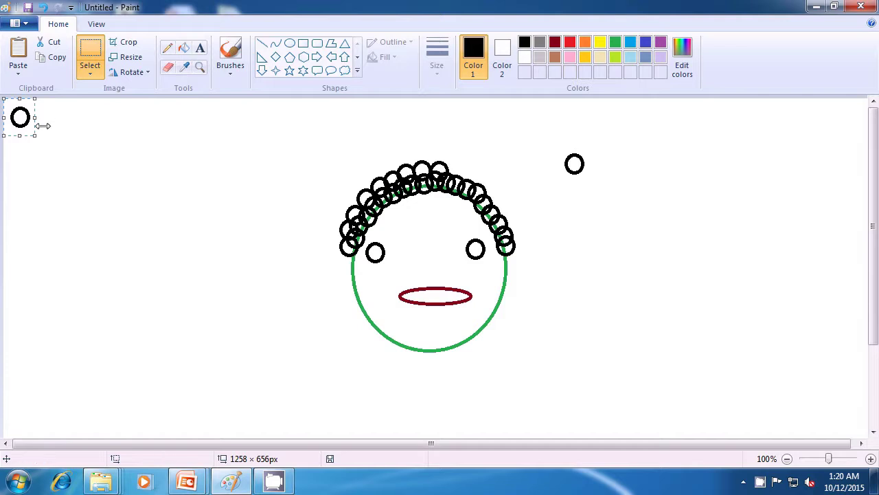
pyautogui.hotkey('ctrl', 'z')
pyautogui.moveTo(439, 169); pyautogui.dragTo(456, 173)
pyautogui.hotkey('ctrl', 'v')
pyautogui.moveTo(22, 118); pyautogui.dragTo(464, 173)
pyautogui.moveTo(486, 198); pyautogui.dragTo(517, 235)
# Finish the outer row of curls with two more circle copies at the hair's lower right end
pyautogui.hotkey('ctrl', 'v')
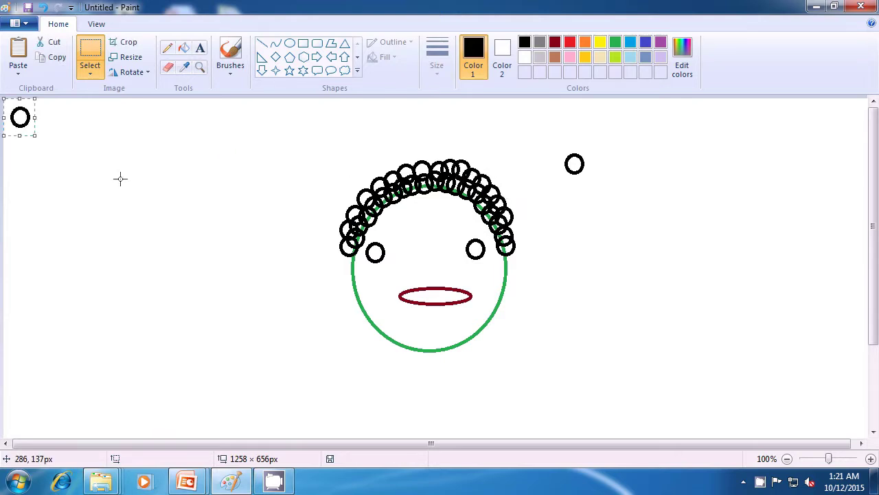
pyautogui.moveTo(32, 129); pyautogui.dragTo(506, 232)
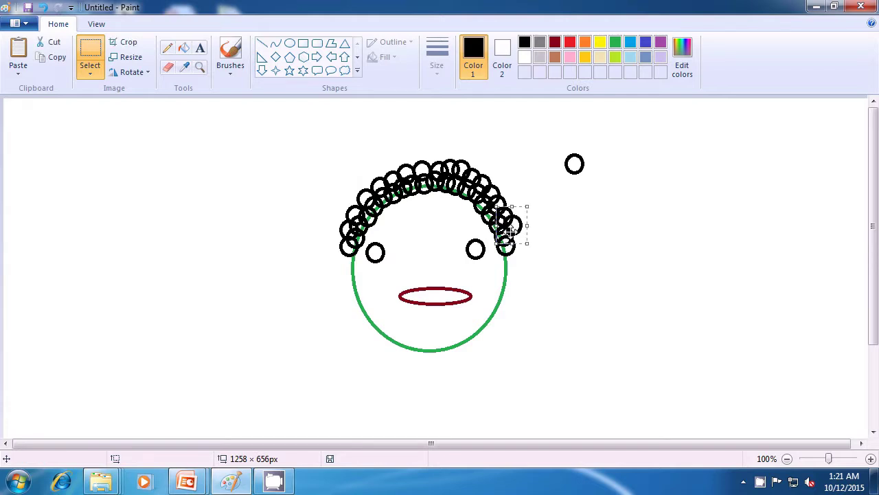
pyautogui.hotkey('ctrl', 'v')
pyautogui.moveTo(19, 118); pyautogui.dragTo(528, 242)
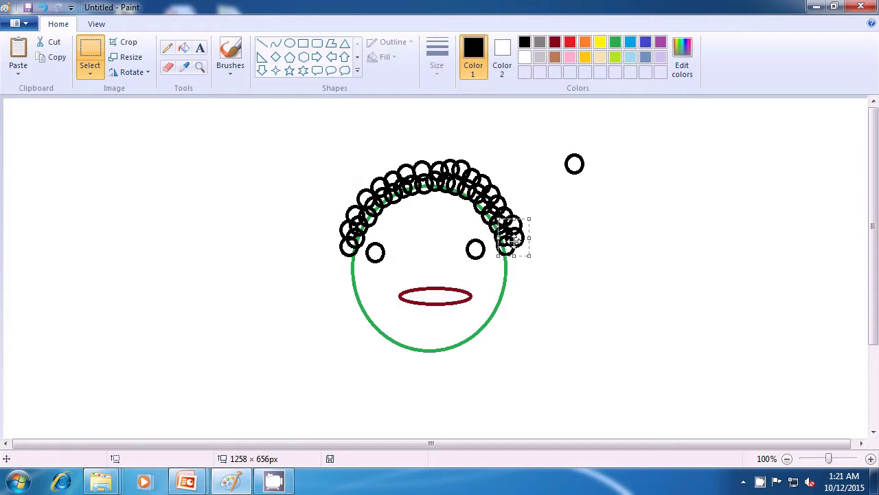
pyautogui.click(582, 240)
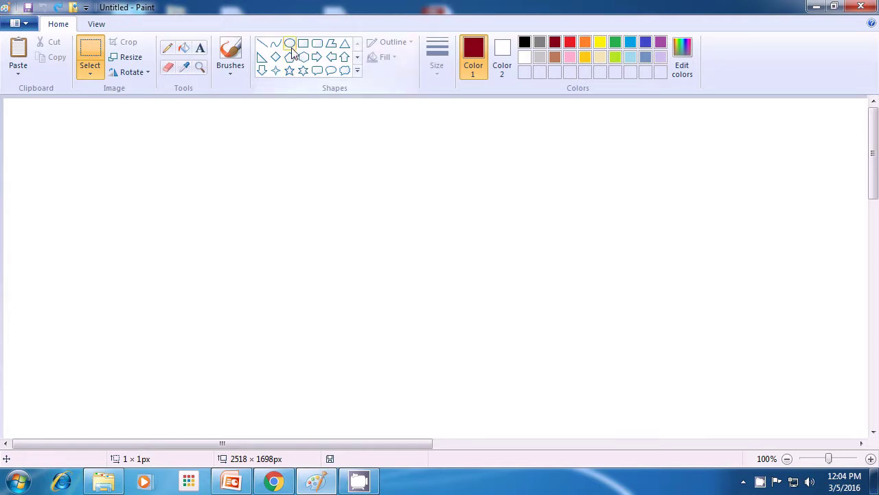
# Draw a black circle of about 271 × 270 px in the middle of the blank canvas with the Oval shape
pyautogui.click(291, 44)
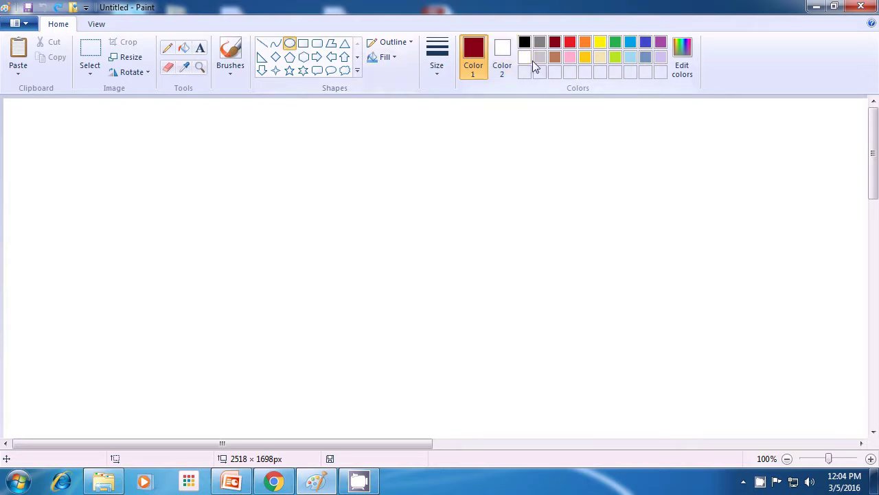
pyautogui.click(524, 43)
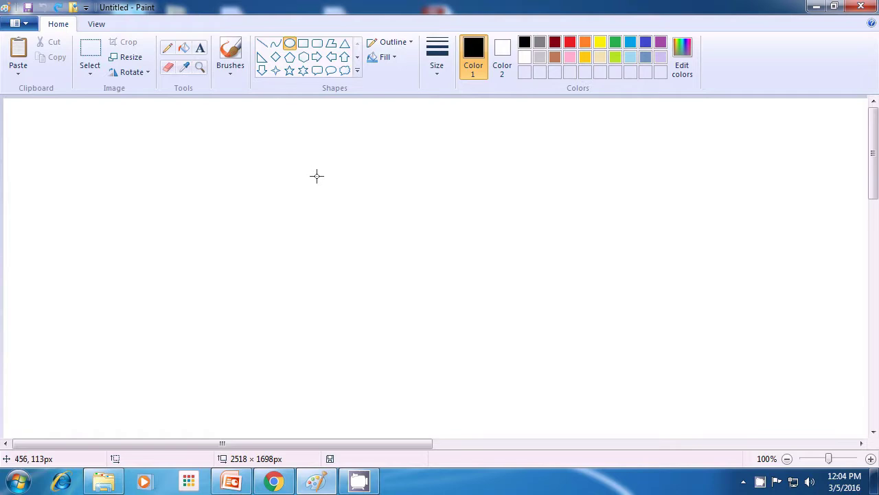
pyautogui.moveTo(316, 176); pyautogui.dragTo(502, 360)
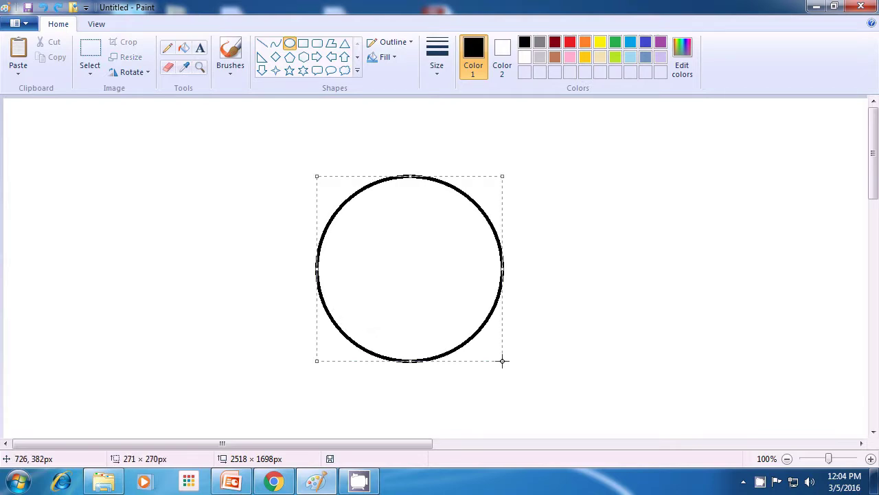
pyautogui.click(560, 329)
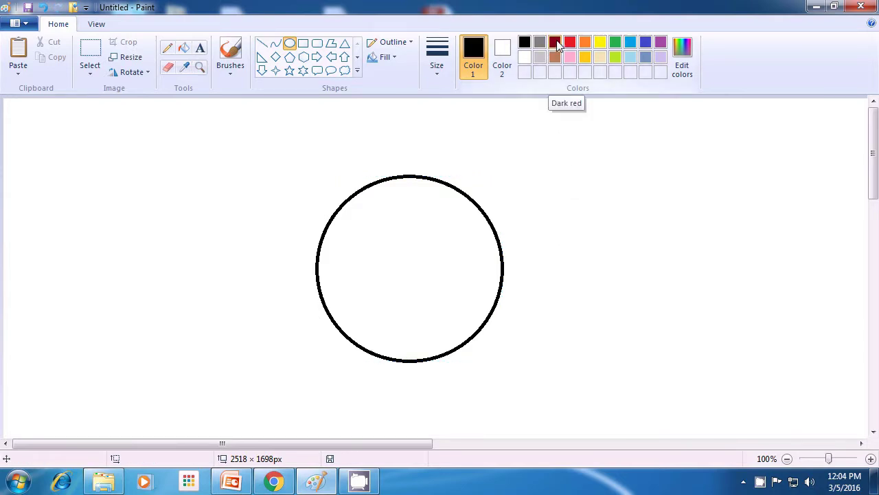
# Draw a dark red oval of about 128 × 156 px with solid color fill, overlapping the black circle's upper left edge
pyautogui.click(556, 44)
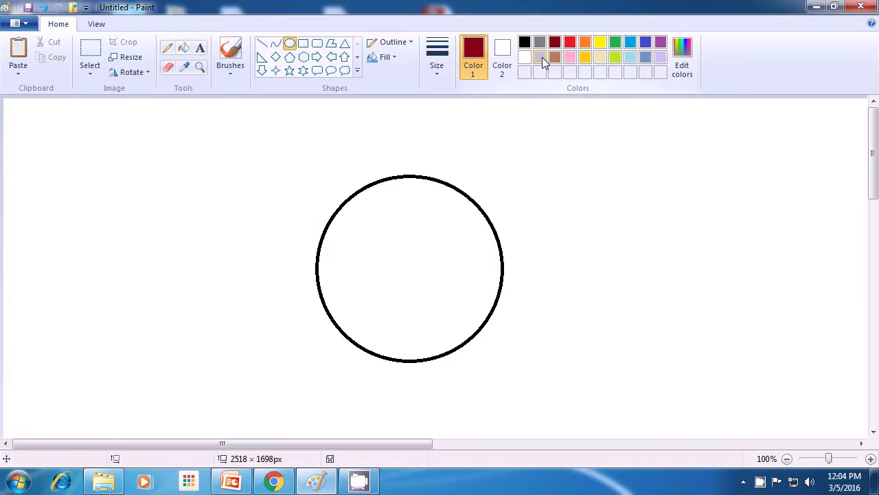
pyautogui.click(391, 59)
pyautogui.click(408, 92)
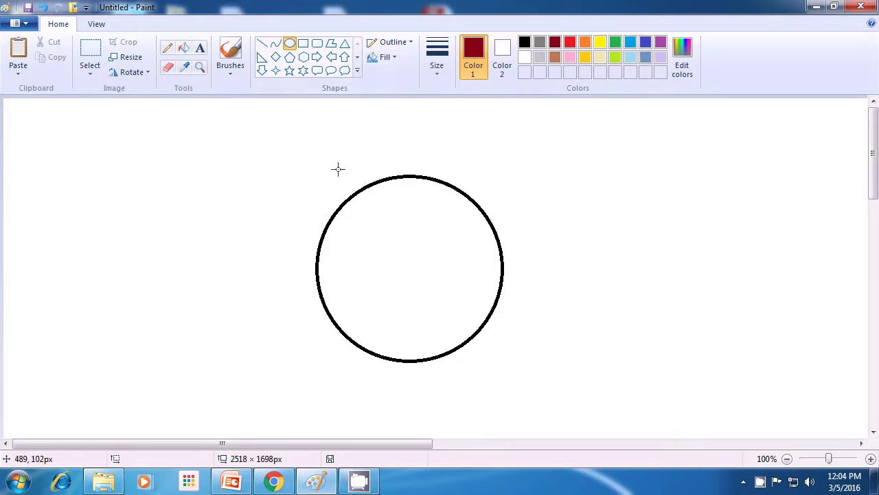
pyautogui.moveTo(334, 152); pyautogui.dragTo(422, 259)
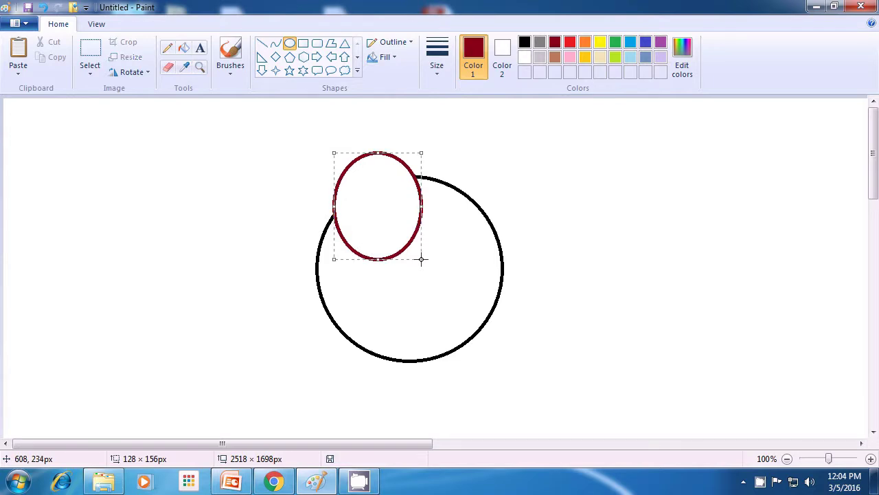
pyautogui.click(461, 256)
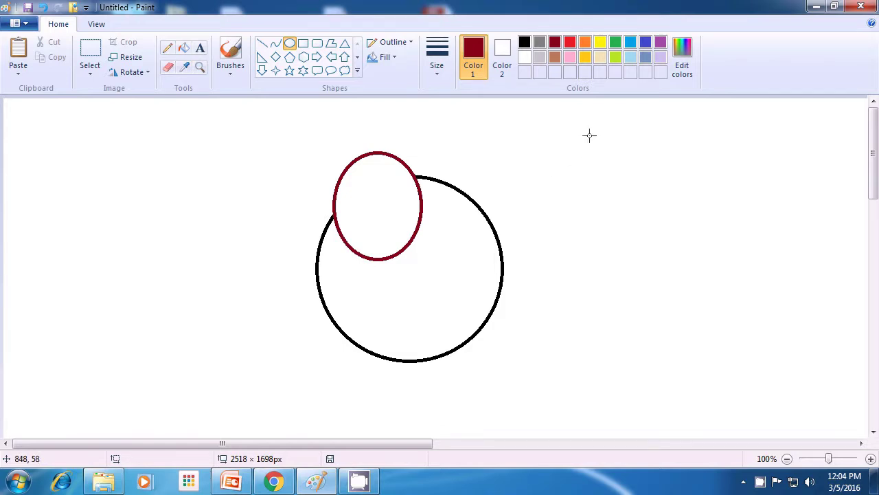
# Draw a wide turquoise oval over the black circle's left edge and a small indigo circle over the dark red oval's right edge
pyautogui.click(630, 43)
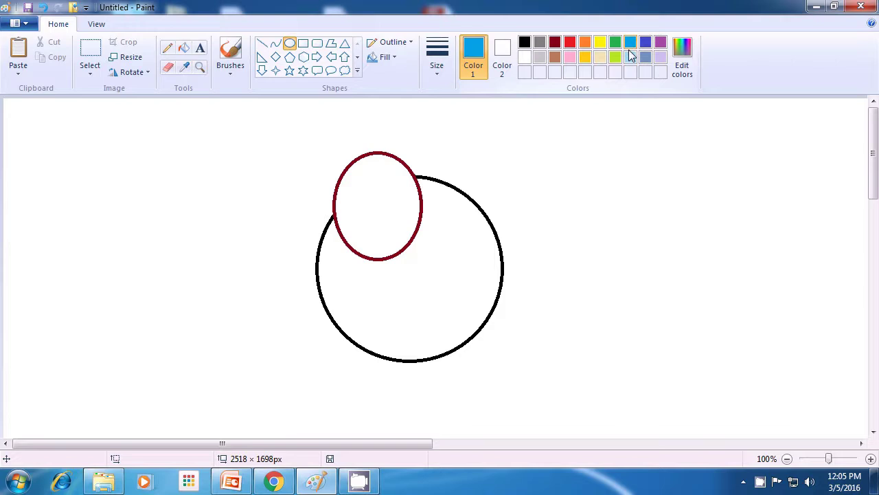
pyautogui.moveTo(296, 242)
pyautogui.mouseDown()
pyautogui.moveTo(381, 298)
pyautogui.moveTo(377, 286)
pyautogui.mouseUp()
pyautogui.click(412, 299)
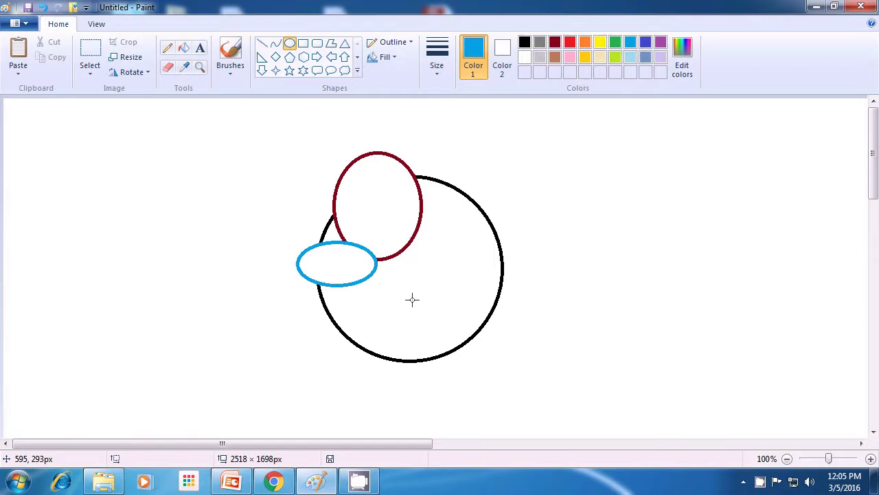
pyautogui.click(649, 43)
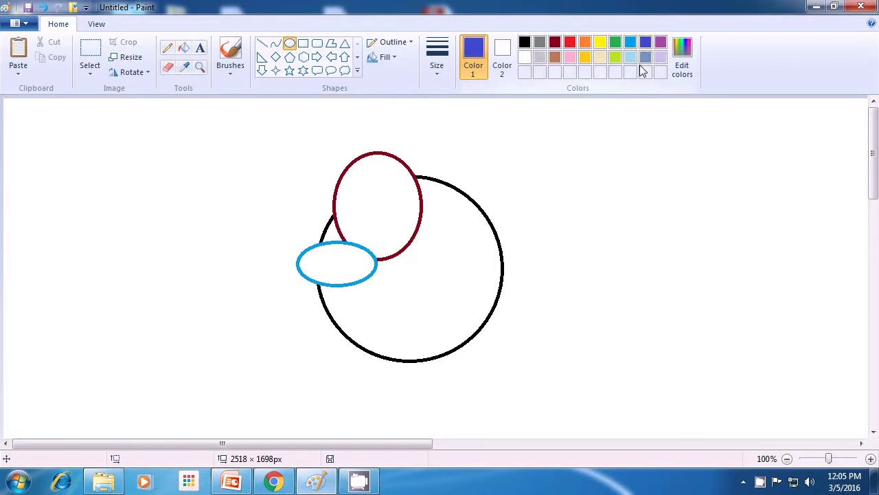
pyautogui.moveTo(408, 207); pyautogui.dragTo(445, 240)
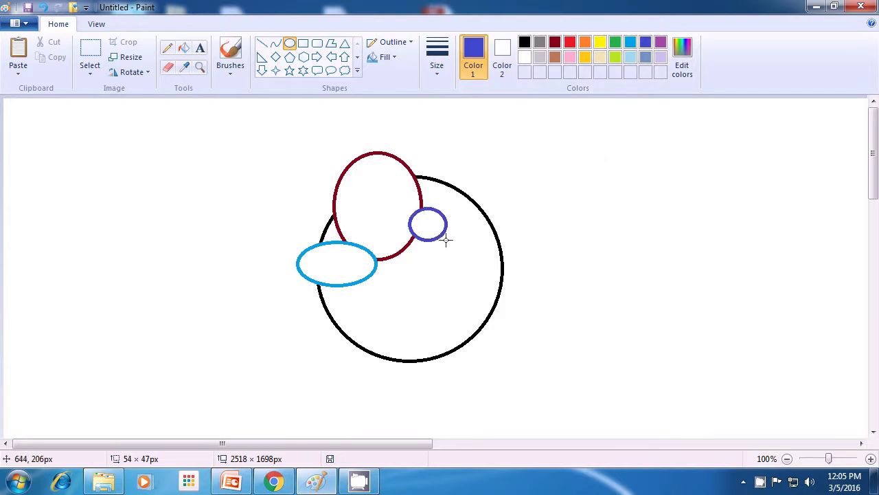
pyautogui.moveTo(446, 240); pyautogui.dragTo(447, 243)
pyautogui.click(536, 227)
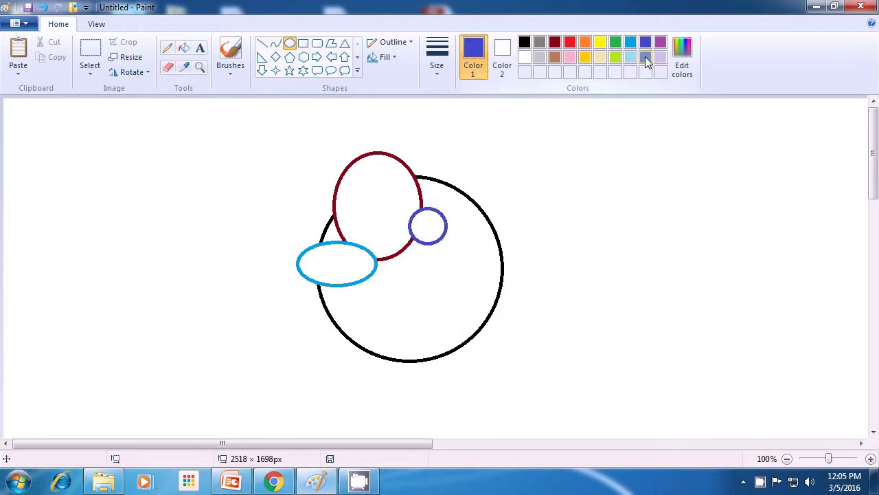
# Draw a tall purple oval of about 47 × 225 px through the black circle and a small lime oval on its upper right edge
pyautogui.click(661, 46)
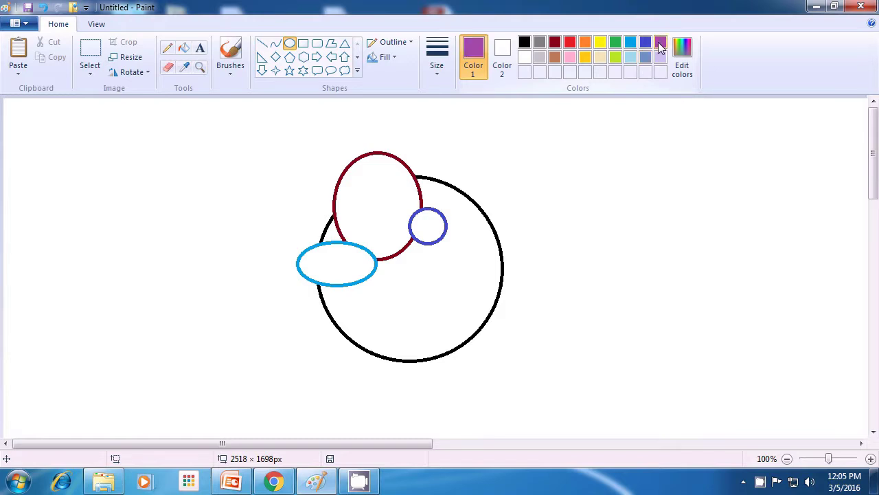
pyautogui.moveTo(372, 213); pyautogui.dragTo(406, 369)
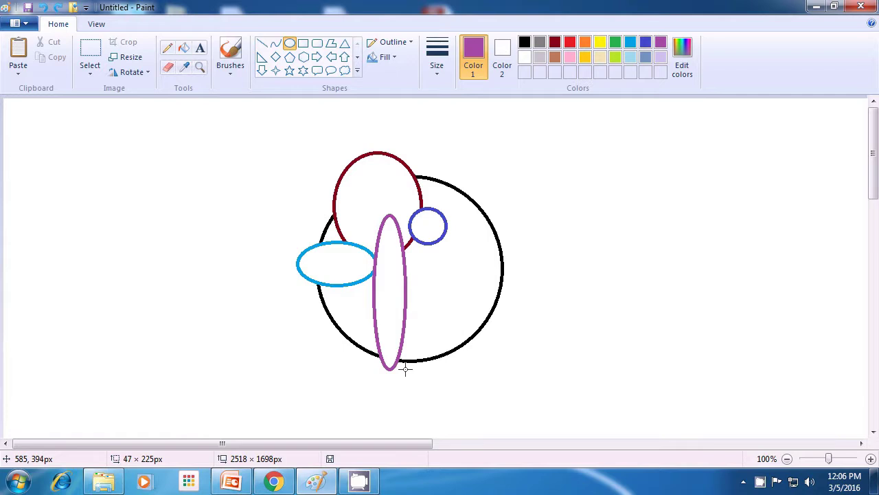
pyautogui.moveTo(406, 369); pyautogui.dragTo(406, 369)
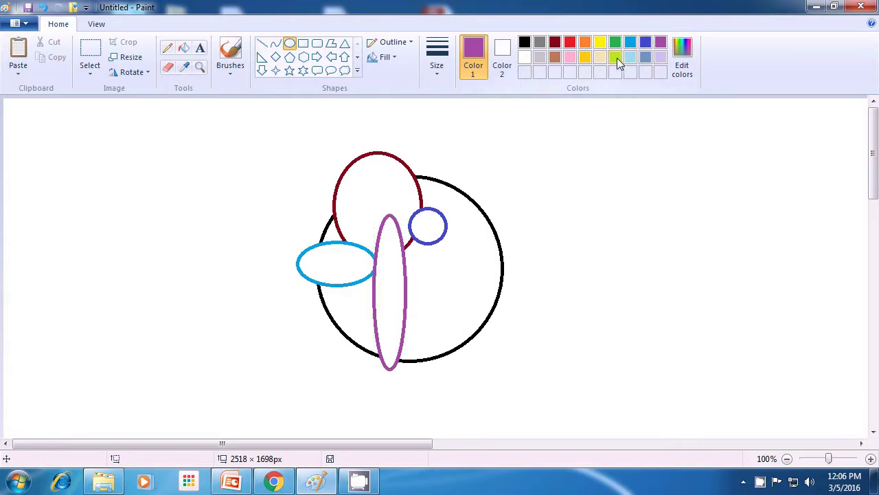
pyautogui.click(616, 57)
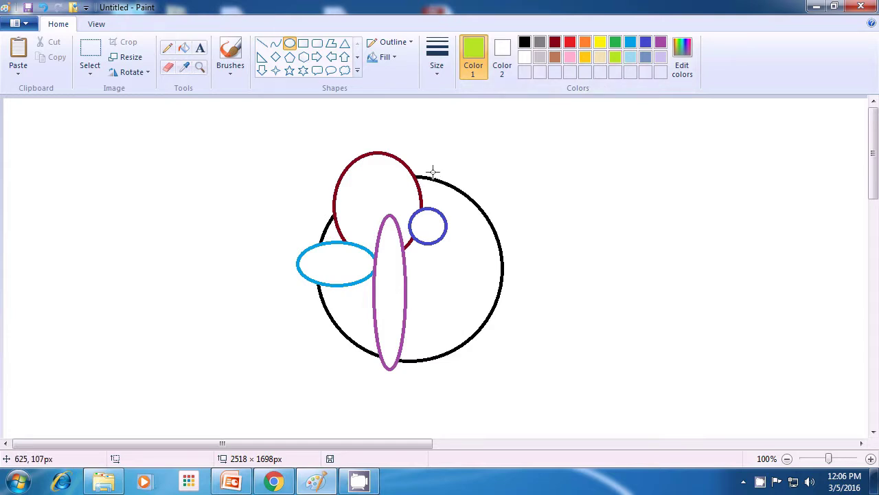
pyautogui.moveTo(442, 167); pyautogui.dragTo(464, 204)
pyautogui.click(567, 189)
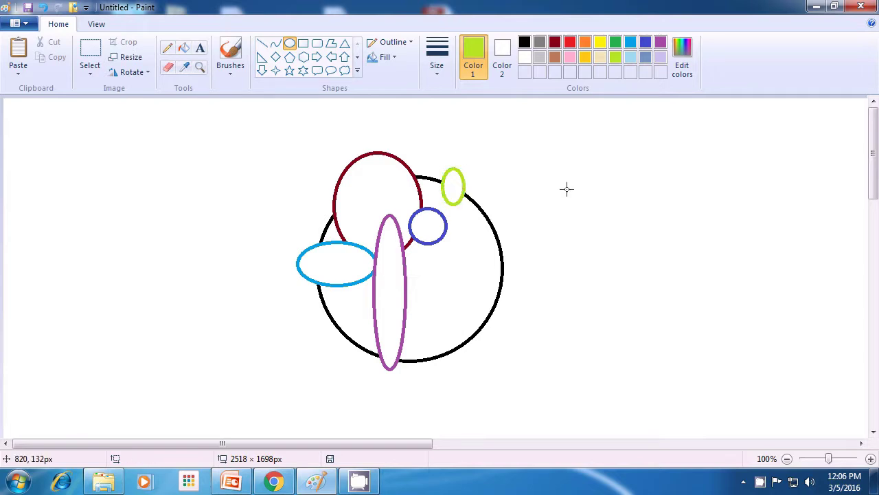
# Draw a flat blue-gray oval over the black circle's right edge and a red oval of about 109 × 133 px over its lower right edge
pyautogui.click(647, 57)
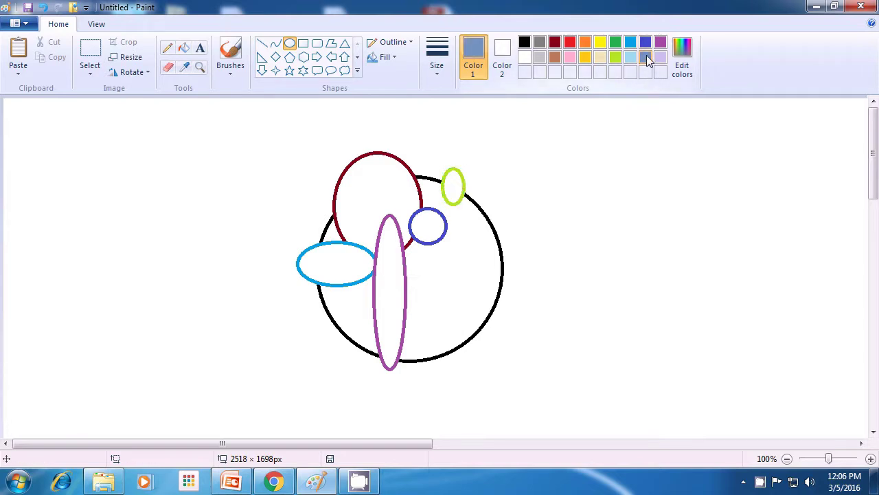
pyautogui.moveTo(469, 218); pyautogui.dragTo(557, 245)
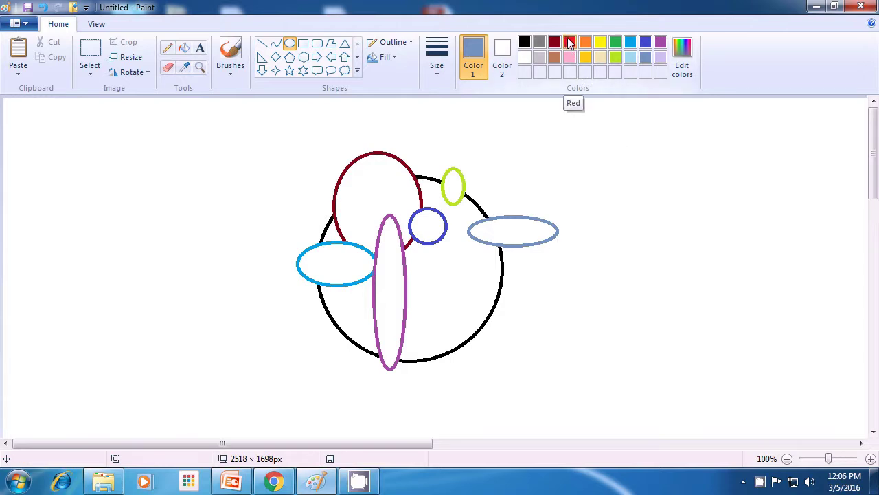
pyautogui.click(569, 43)
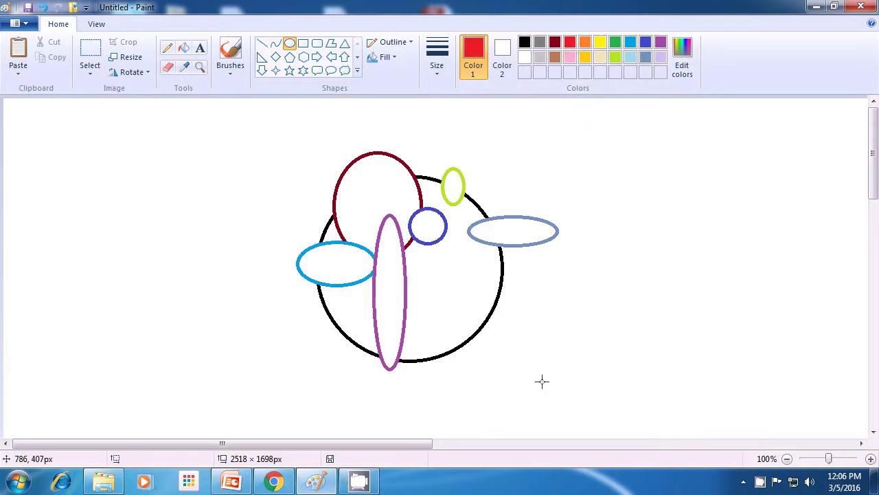
pyautogui.moveTo(439, 289); pyautogui.dragTo(515, 379)
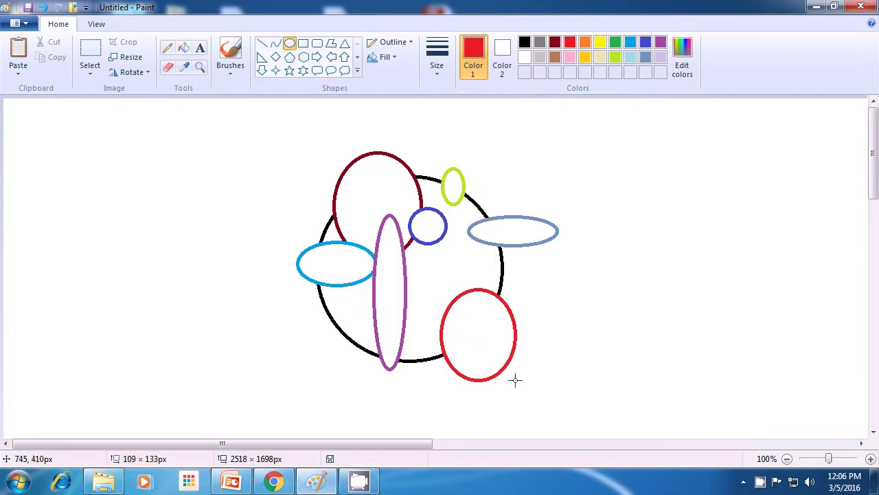
pyautogui.moveTo(515, 380); pyautogui.dragTo(515, 380)
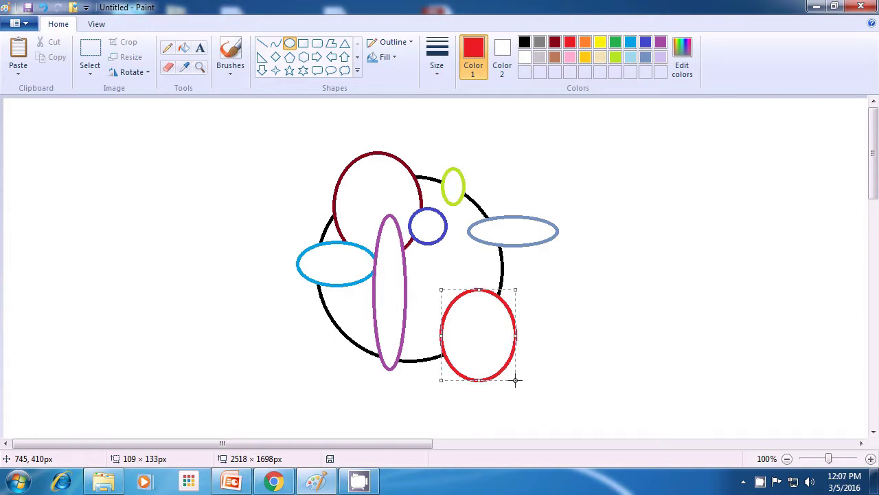
pyautogui.click(595, 335)
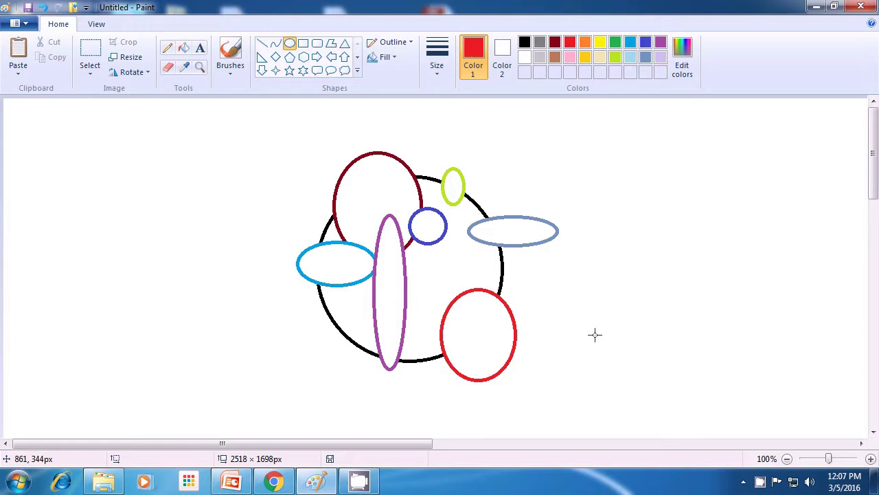
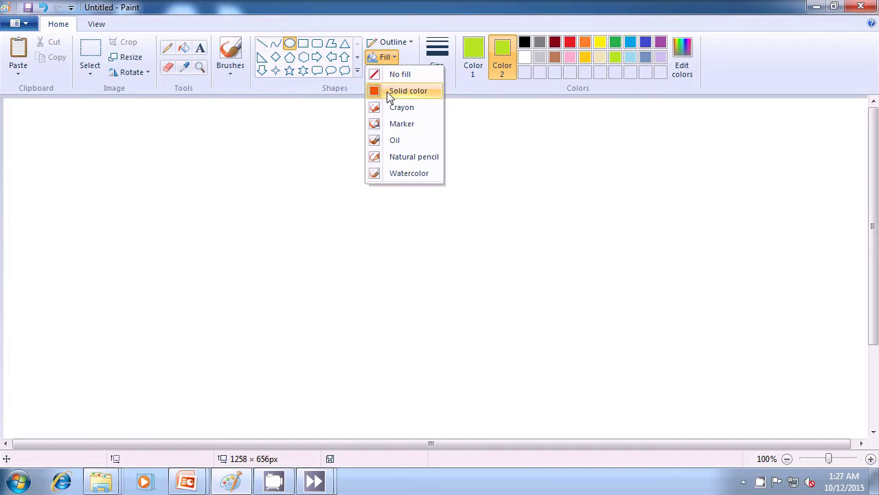
# Draw a lime oval of about 247 × 301 px on the blank canvas using solid color fill
pyautogui.click(388, 92)
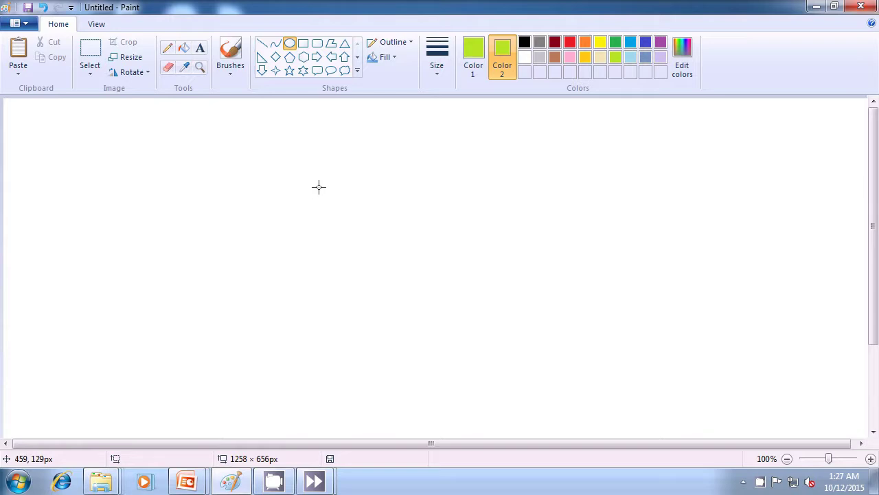
pyautogui.moveTo(345, 193); pyautogui.dragTo(516, 399)
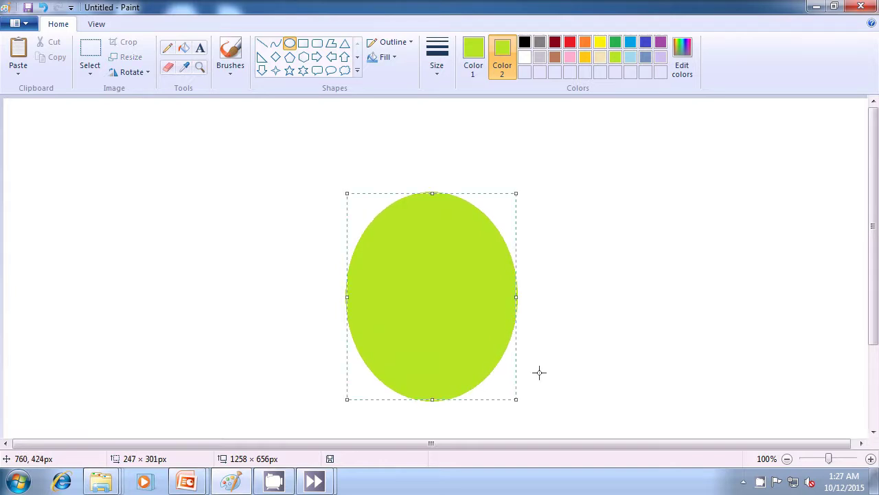
pyautogui.click(594, 321)
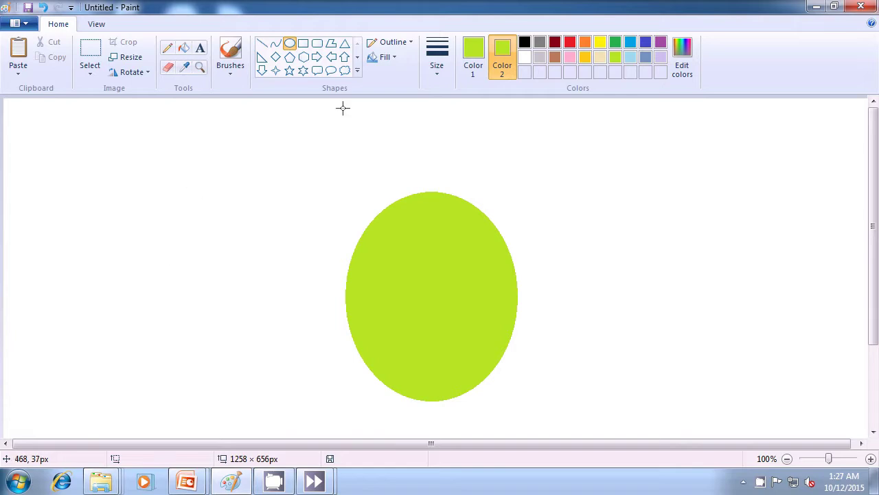
# Draw a flat indigo oval of about 303 × 68 px over the top of the lime oval, using indigo for both outline and fill
pyautogui.click(466, 62)
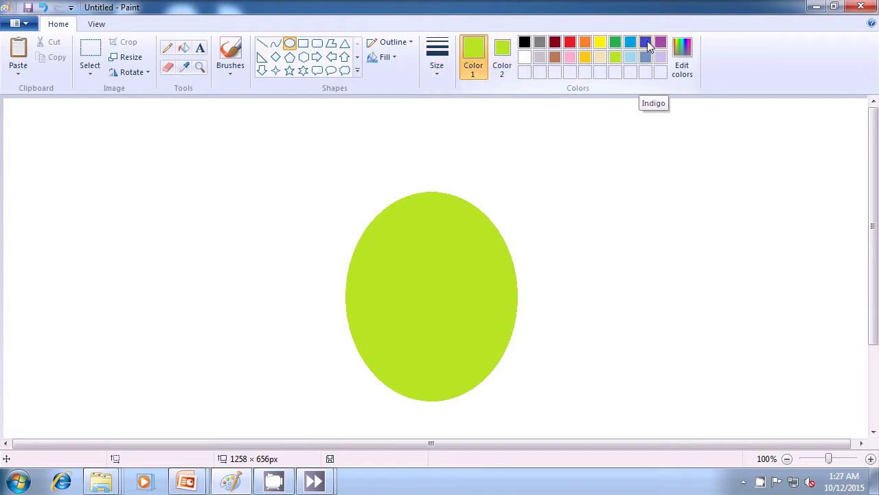
pyautogui.click(647, 45)
pyautogui.click(503, 57)
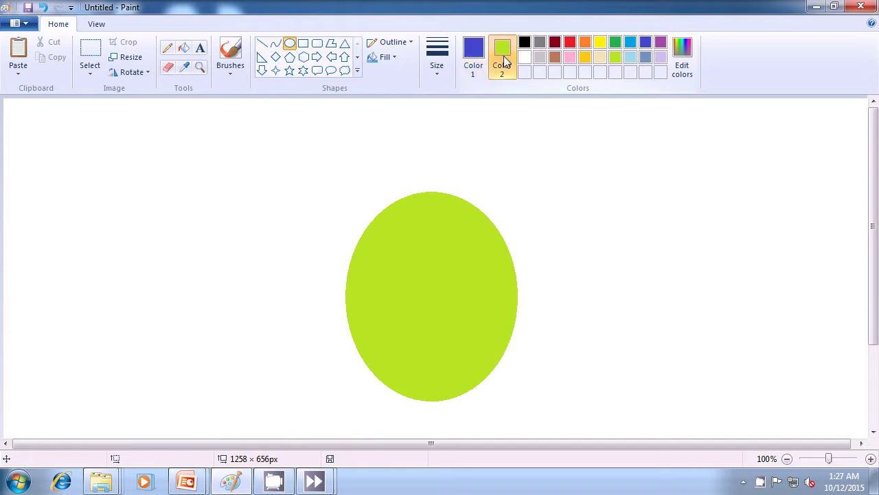
pyautogui.click(648, 44)
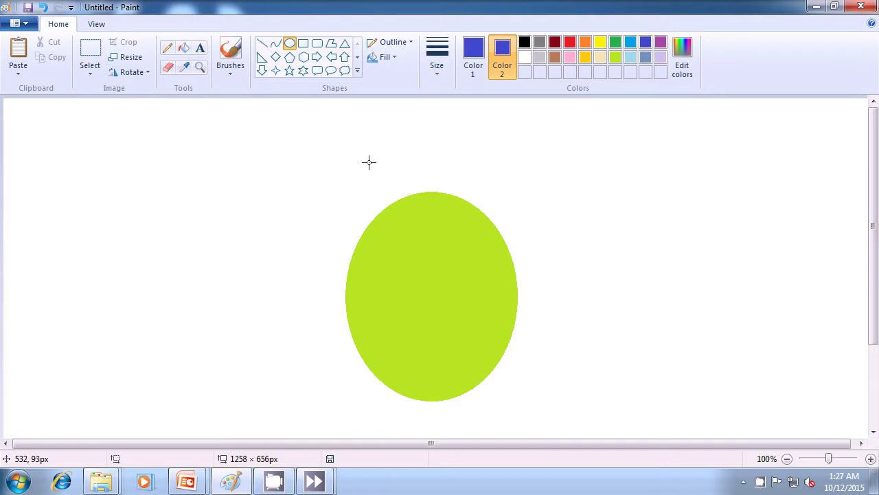
pyautogui.moveTo(354, 160)
pyautogui.mouseDown()
pyautogui.moveTo(465, 198)
pyautogui.moveTo(561, 206)
pyautogui.mouseUp()
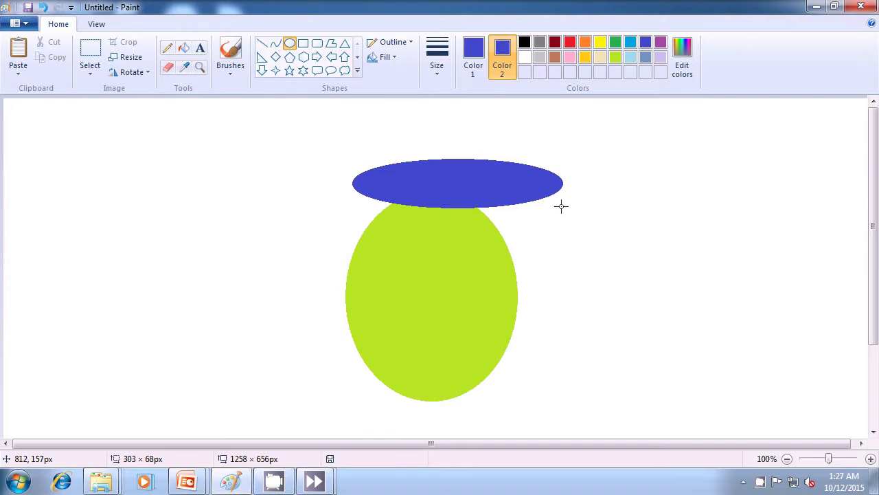
pyautogui.moveTo(562, 206); pyautogui.dragTo(559, 204)
pyautogui.click(632, 216)
# Draw a tall, narrow gold oval inside the lower left part of the lime oval, with both colors set to gold
pyautogui.click(583, 57)
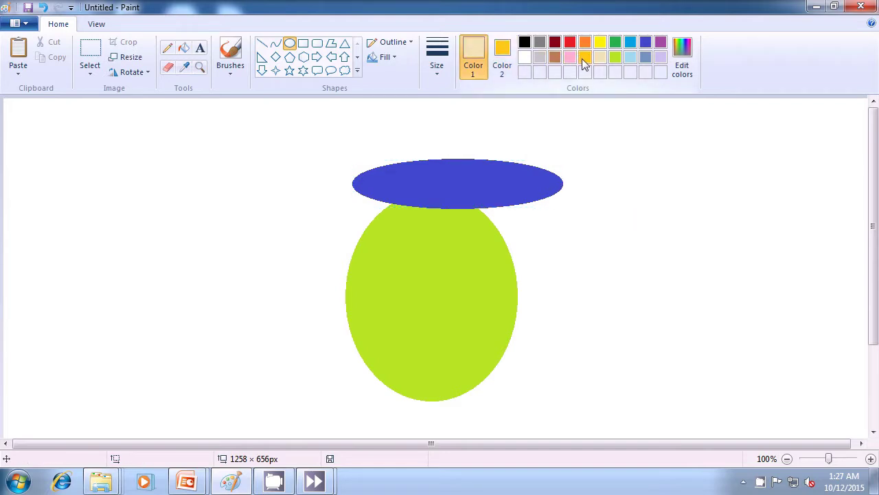
pyautogui.click(584, 60)
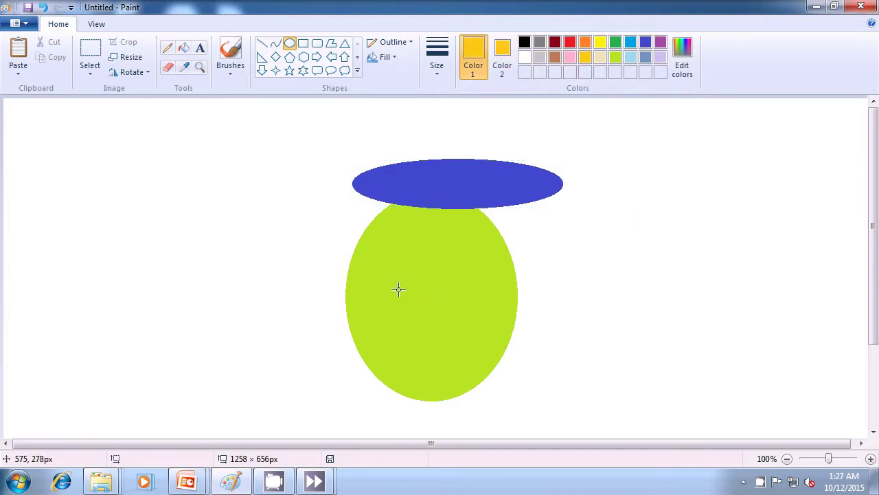
pyautogui.moveTo(395, 292); pyautogui.dragTo(414, 364)
pyautogui.click(587, 305)
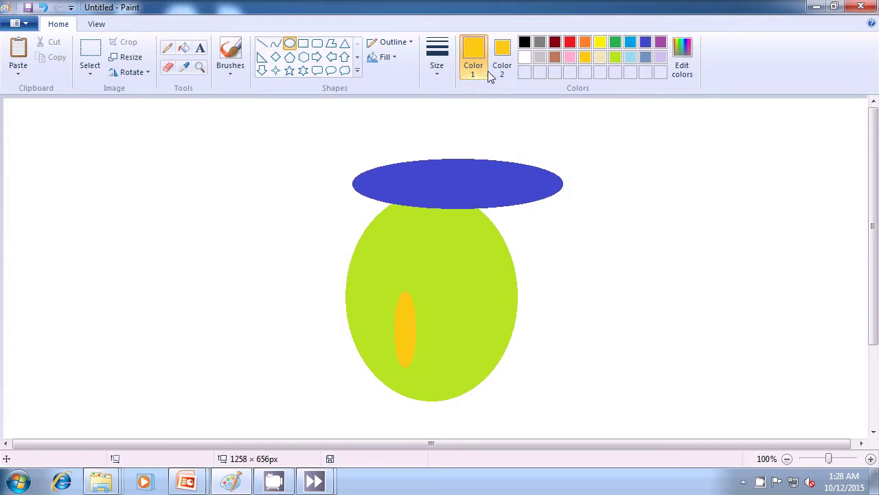
# Draw a small flat black oval near the bottom of the lime oval, right of the gold one, with black outline and fill
pyautogui.click(525, 43)
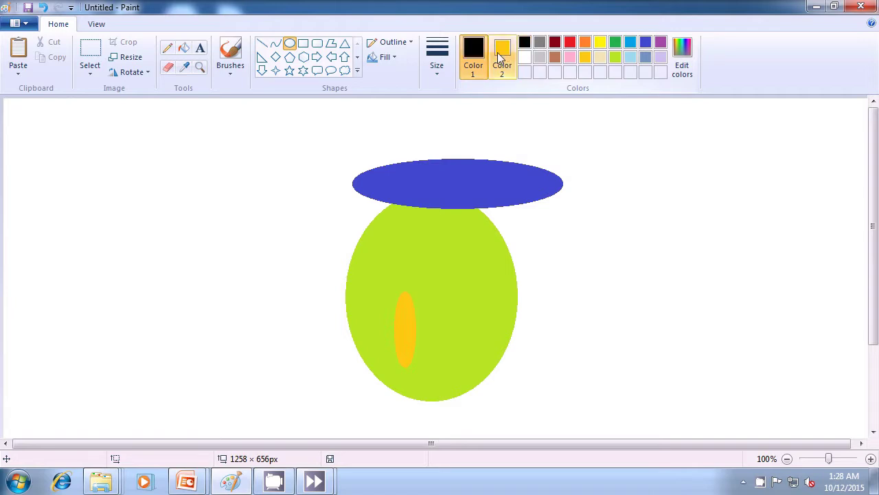
pyautogui.click(501, 57)
pyautogui.click(524, 45)
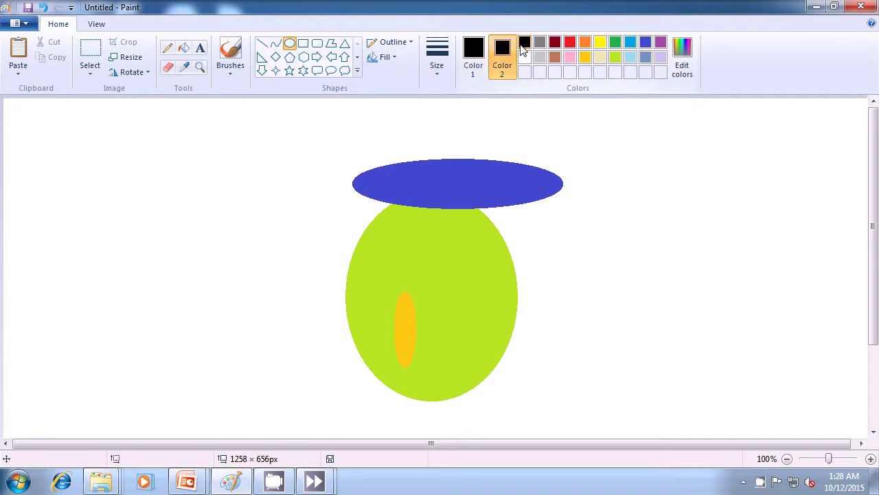
pyautogui.moveTo(438, 365); pyautogui.dragTo(471, 370)
pyautogui.click(558, 367)
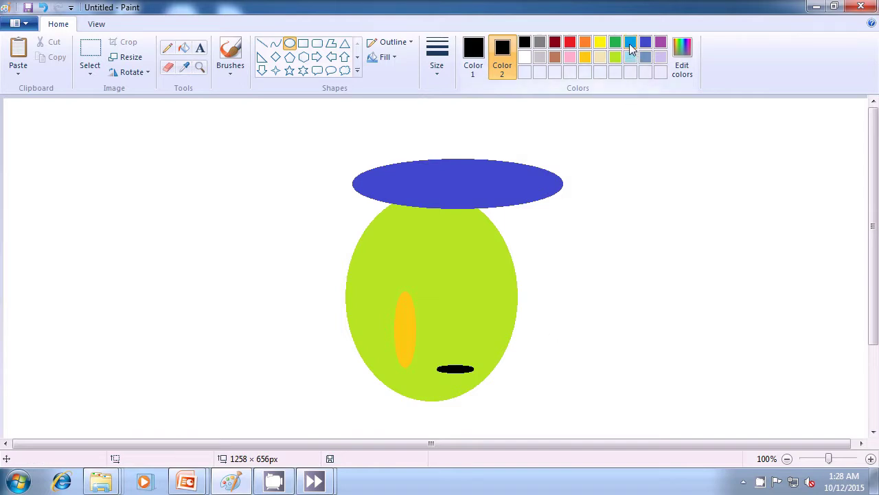
# Draw a wide turquoise oval across the lime oval's upper right edge, using turquoise for both outline and fill
pyautogui.click(630, 44)
pyautogui.click(473, 51)
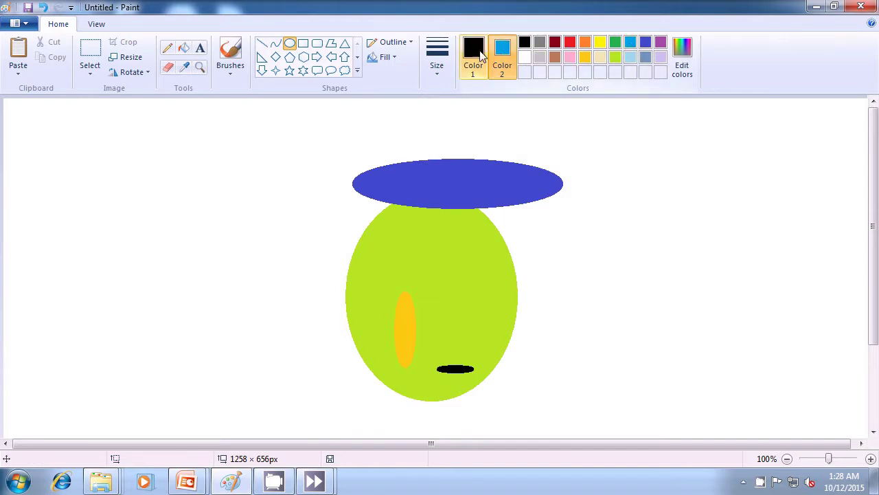
pyautogui.click(630, 45)
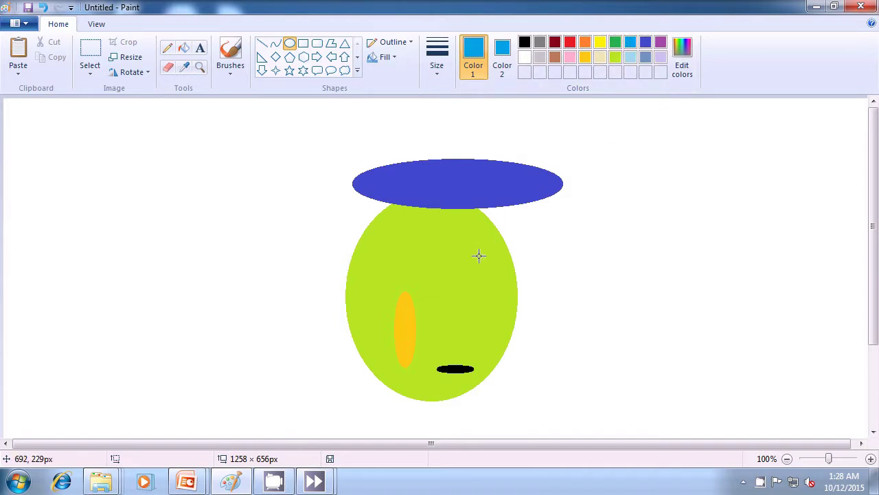
pyautogui.moveTo(477, 248); pyautogui.dragTo(584, 296)
pyautogui.click(653, 264)
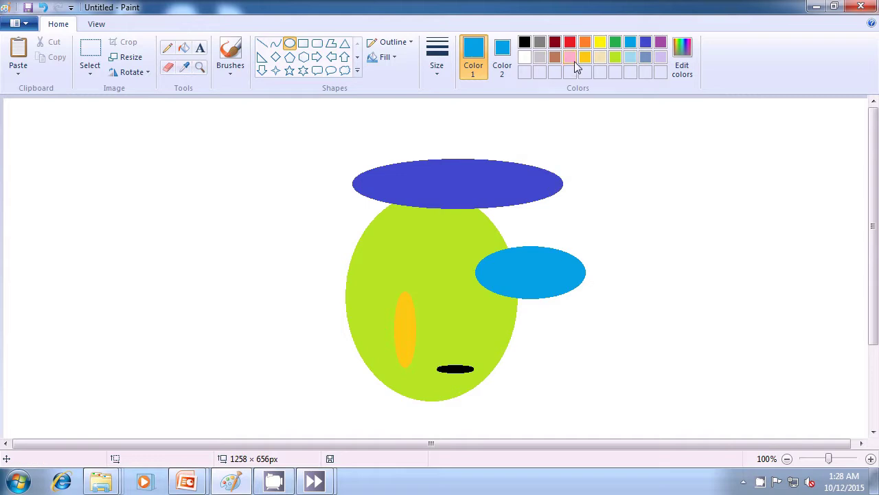
# Draw a narrow gold oval of about 22 × 73 px below the turquoise oval's left end, inside the lime oval
pyautogui.click(584, 57)
pyautogui.click(502, 62)
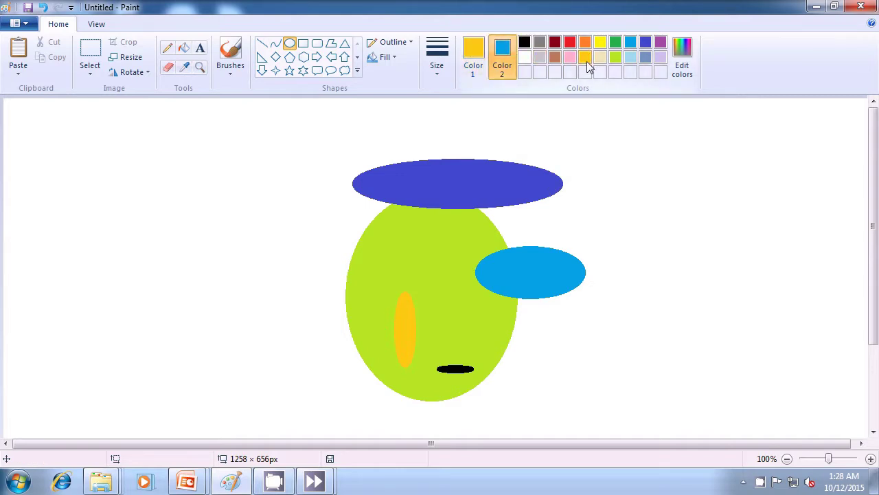
pyautogui.click(586, 60)
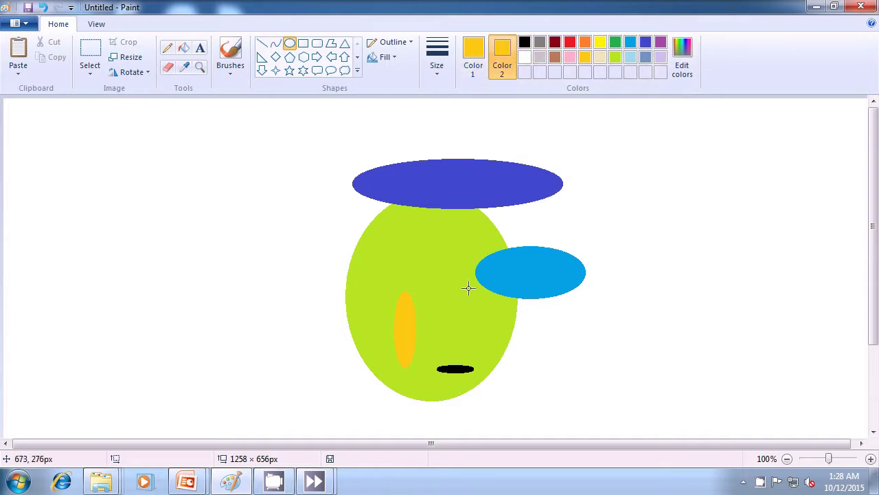
pyautogui.moveTo(486, 279); pyautogui.dragTo(472, 331)
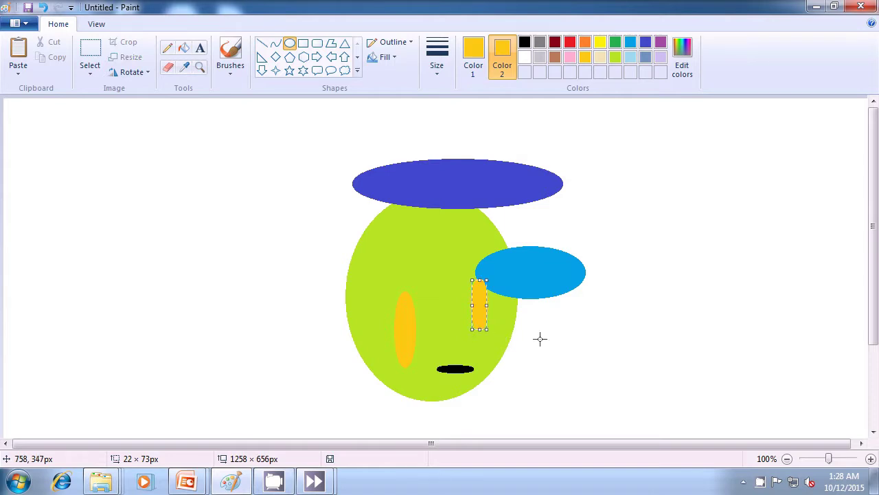
pyautogui.click(589, 345)
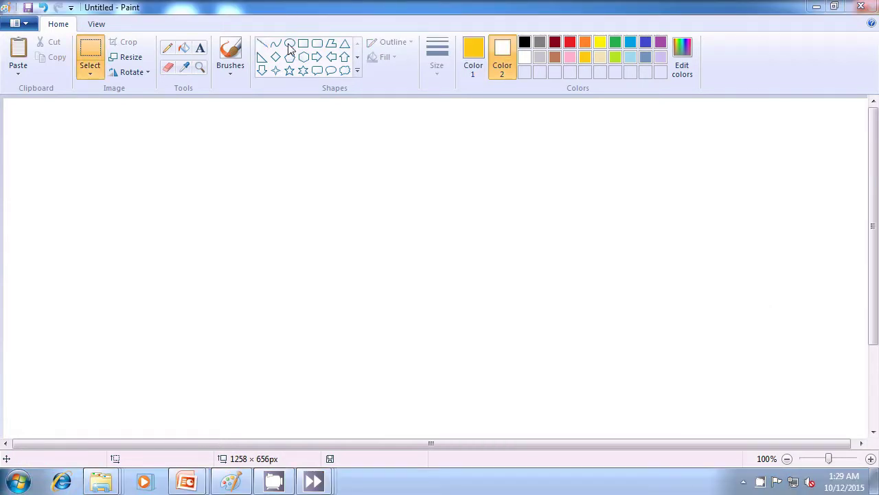
# Draw a black oval of about 237 × 250 px on the blank canvas with both colors set to black and solid color fill
pyautogui.click(289, 49)
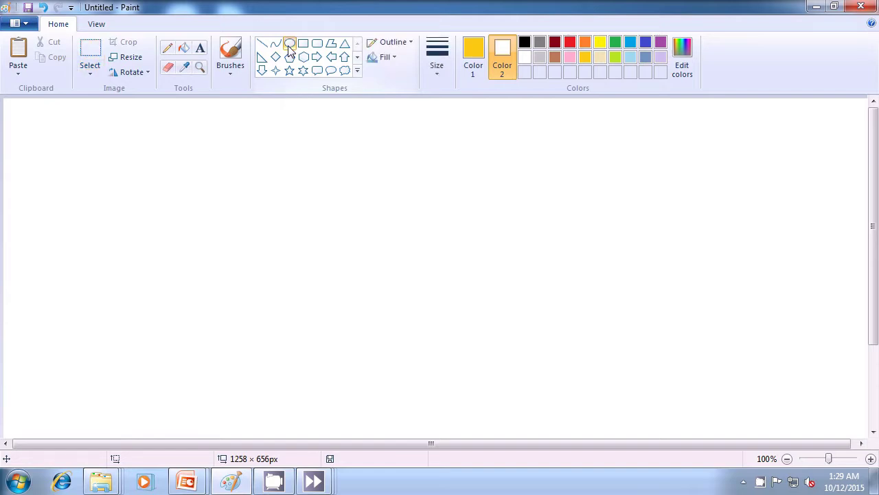
pyautogui.click(473, 54)
pyautogui.click(524, 44)
pyautogui.click(502, 59)
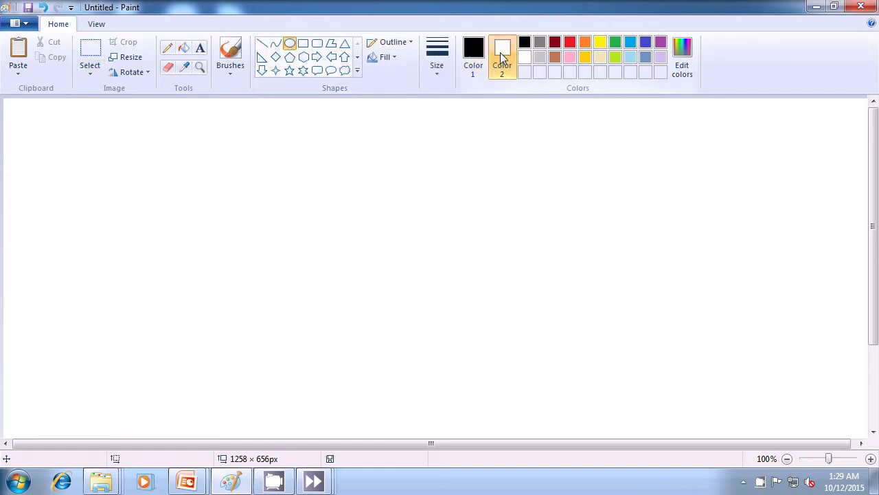
pyautogui.click(524, 44)
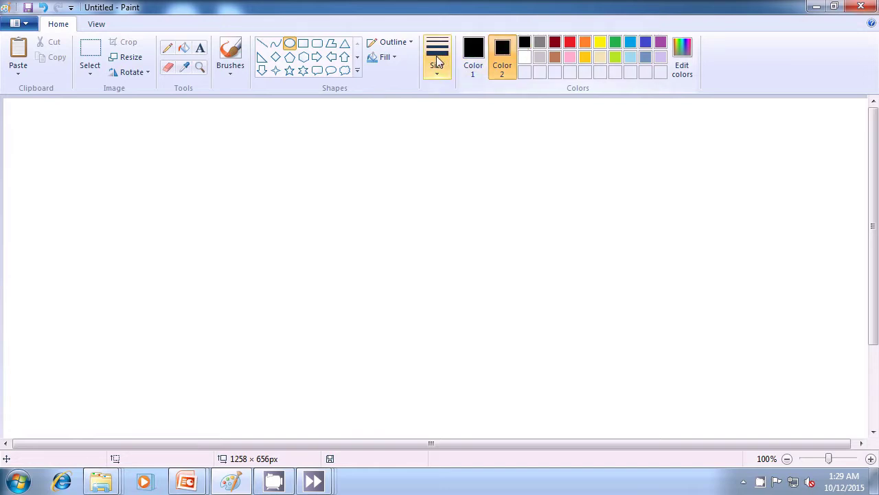
pyautogui.click(396, 62)
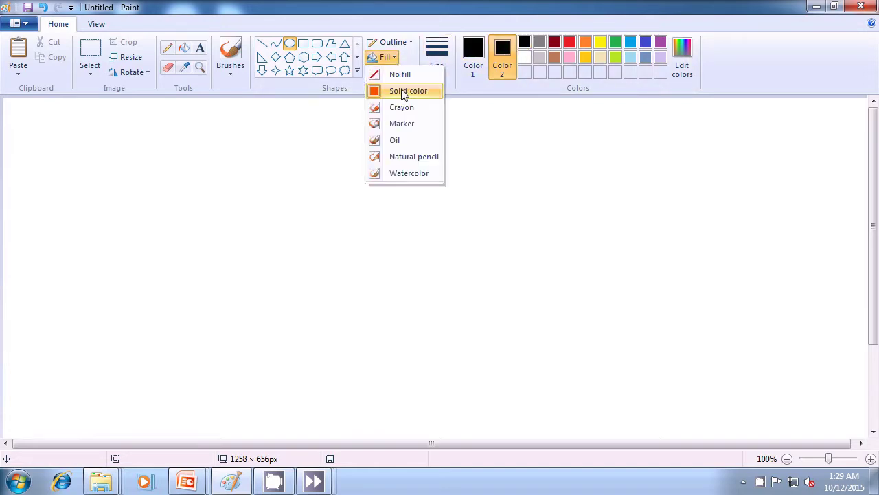
pyautogui.click(401, 89)
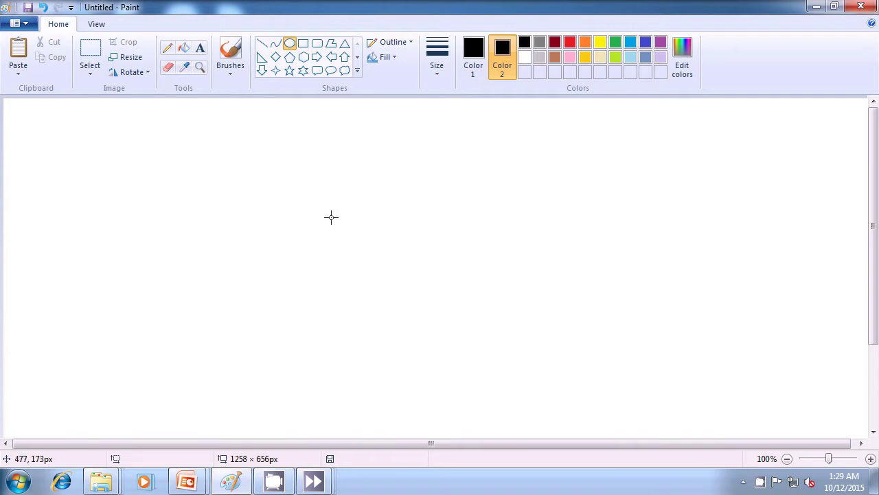
pyautogui.moveTo(329, 215); pyautogui.dragTo(493, 388)
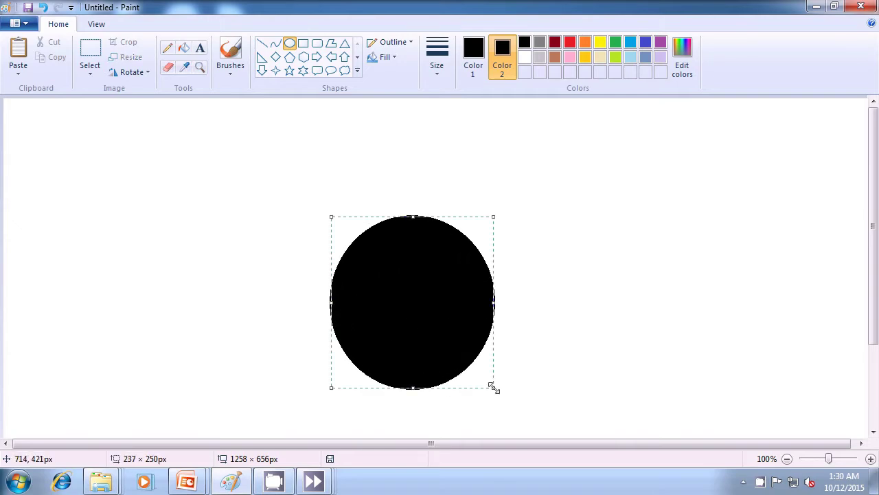
pyautogui.click(569, 360)
# Draw a flat light yellow oval of about 191 × 58 px over the black oval's top and a small light yellow knob above it
pyautogui.click(599, 54)
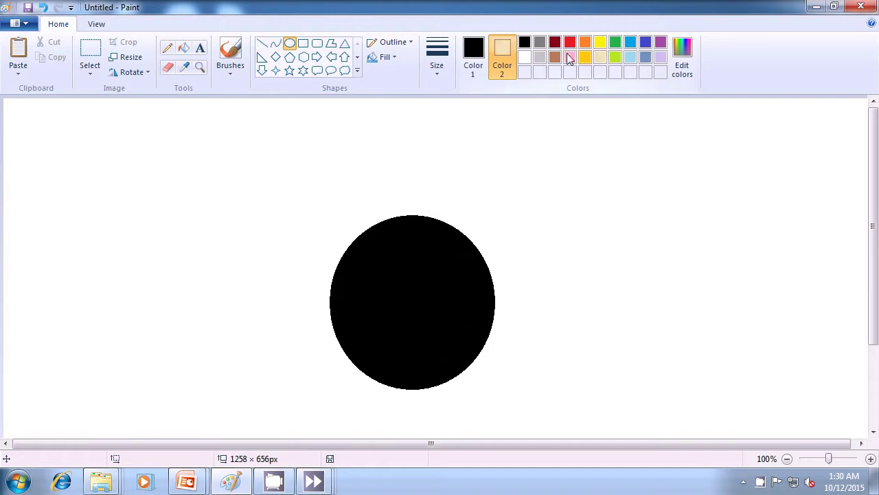
pyautogui.click(473, 58)
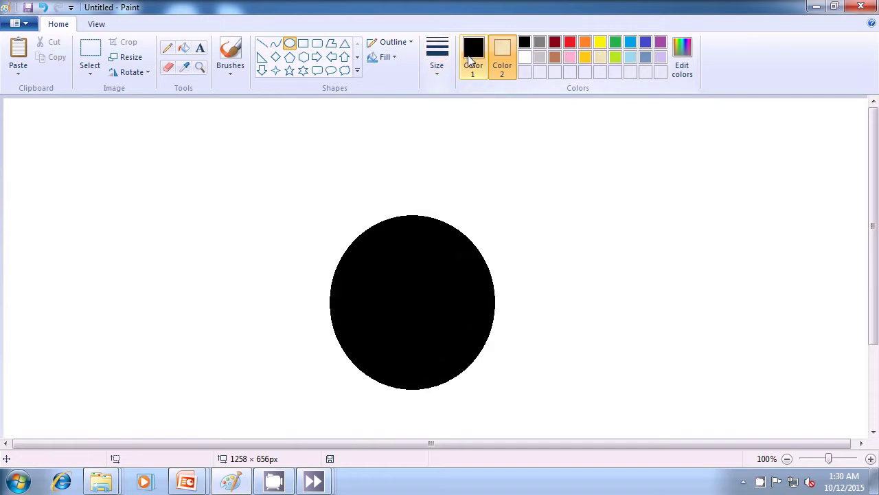
pyautogui.click(600, 59)
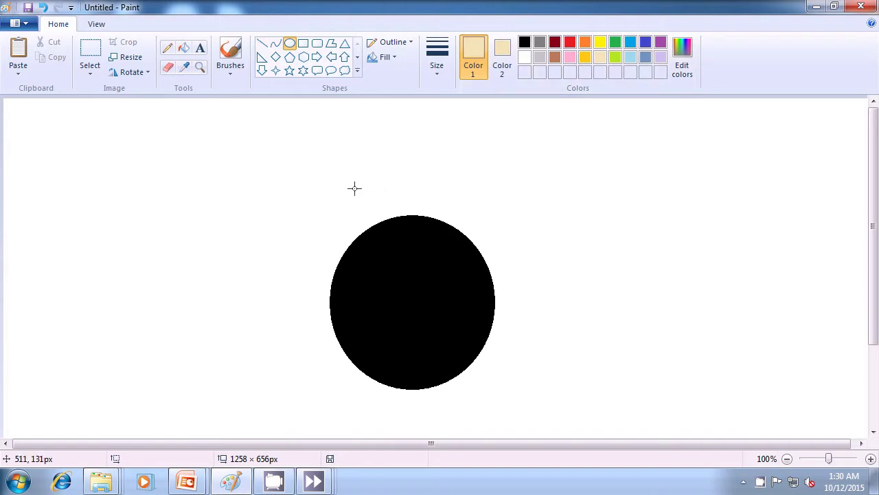
pyautogui.moveTo(354, 188); pyautogui.dragTo(485, 226)
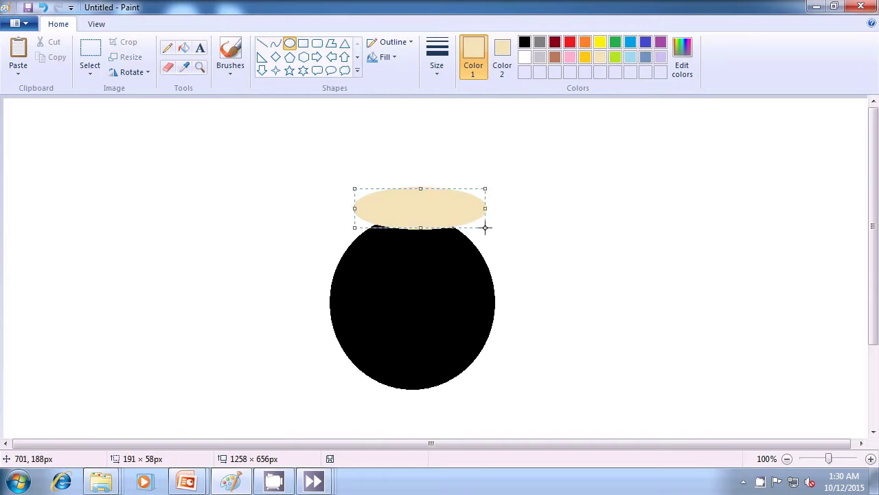
pyautogui.click(557, 238)
pyautogui.moveTo(418, 161); pyautogui.dragTo(436, 188)
pyautogui.click(554, 186)
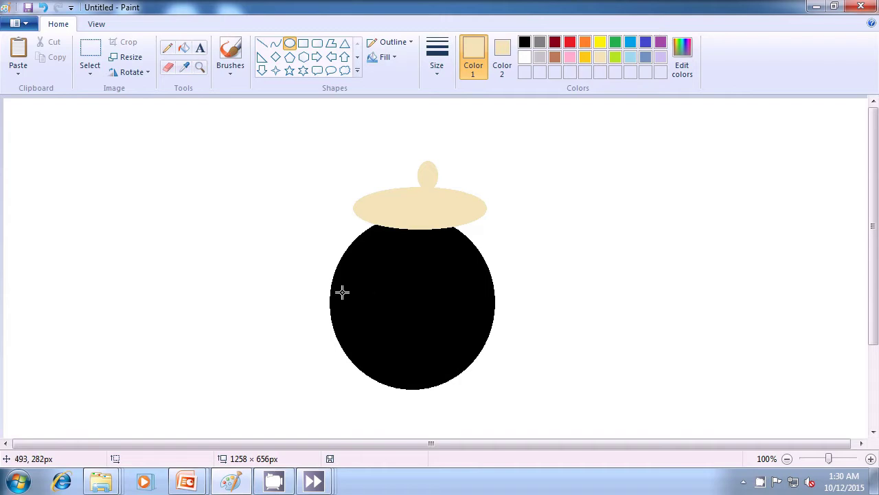
# Scatter eight tiny light yellow oval spots over the black oval's left side and along its lower part
pyautogui.moveTo(339, 289); pyautogui.dragTo(344, 292)
pyautogui.moveTo(368, 301); pyautogui.dragTo(369, 312)
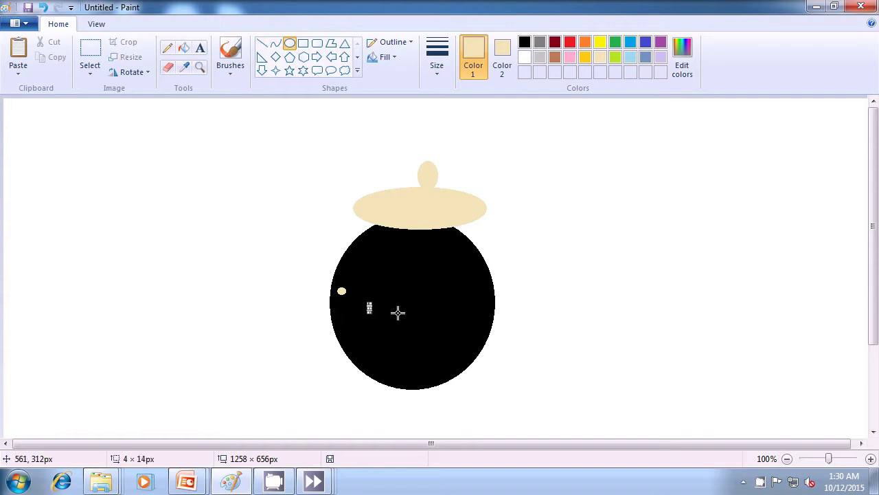
pyautogui.moveTo(349, 327); pyautogui.dragTo(368, 355)
pyautogui.click(371, 345)
pyautogui.click(384, 357)
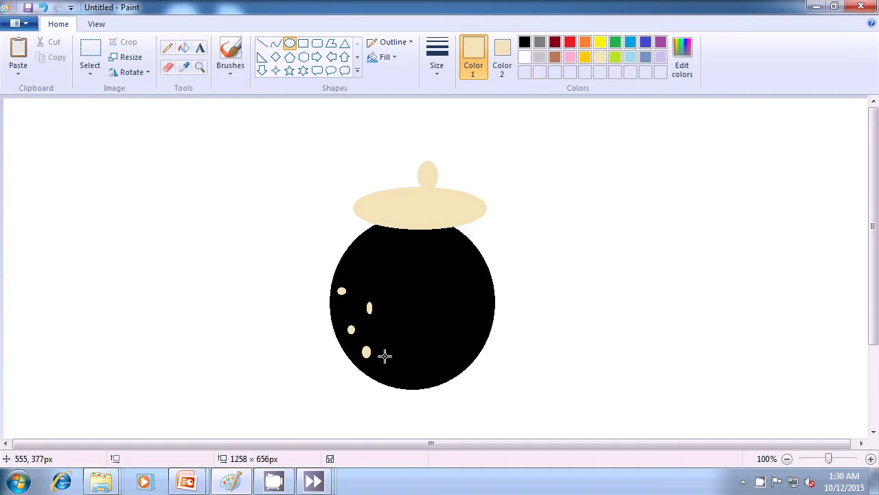
pyautogui.moveTo(384, 356); pyautogui.dragTo(392, 378)
pyautogui.click(404, 365)
pyautogui.moveTo(425, 344)
pyautogui.mouseDown()
pyautogui.moveTo(430, 356)
pyautogui.moveTo(420, 375)
pyautogui.mouseUp()
pyautogui.click(428, 373)
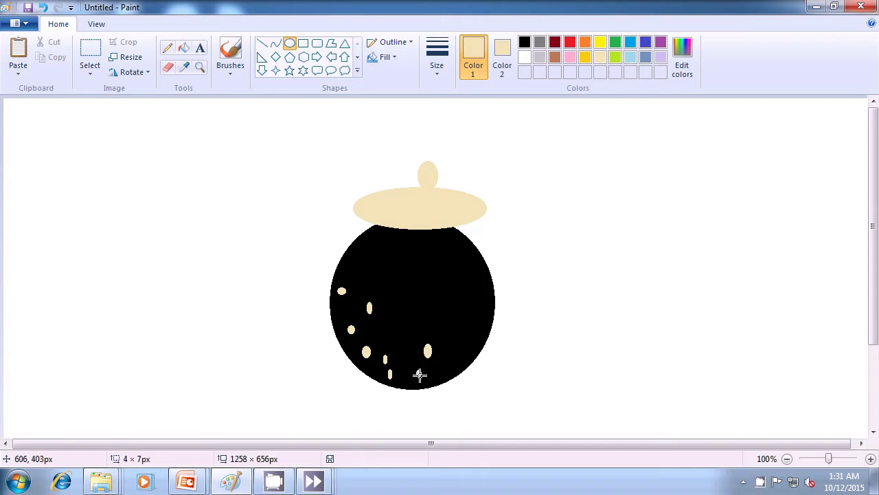
# Add two narrow light yellow spots on the black oval's right half, about 4 × 11 px low and 7 × 24 px high up
pyautogui.click(464, 351)
pyautogui.moveTo(457, 348); pyautogui.dragTo(458, 357)
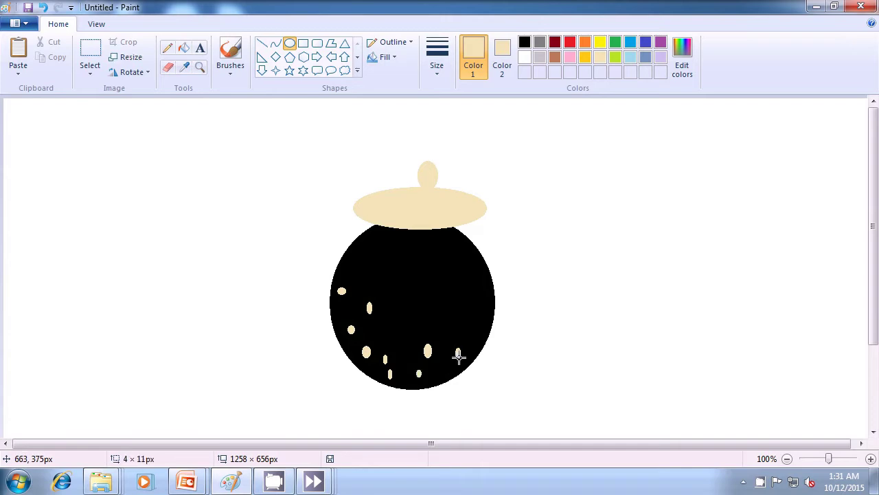
pyautogui.click(459, 302)
pyautogui.moveTo(449, 270); pyautogui.dragTo(453, 287)
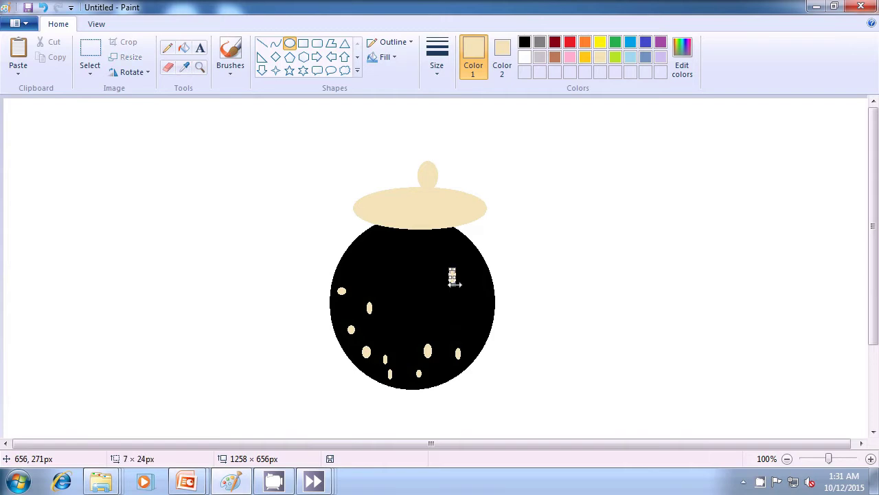
pyautogui.click(467, 299)
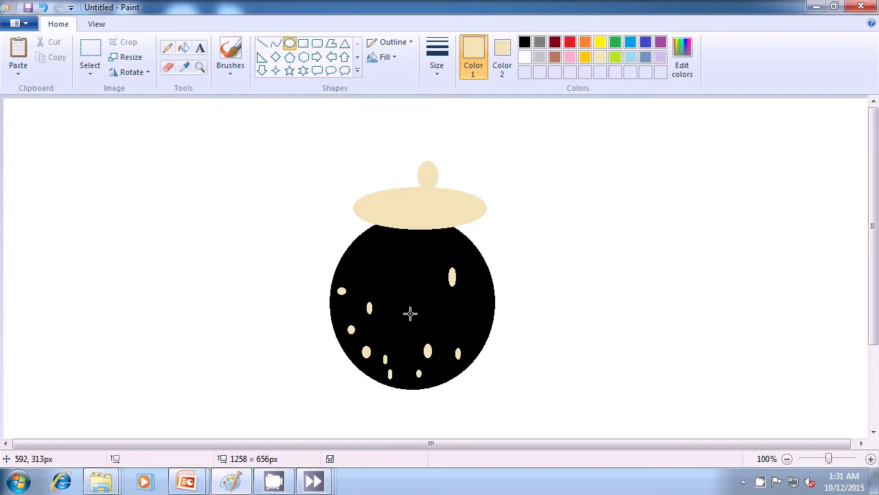
# Add four small light yellow oval spots, each about 14 to 17 px tall, across the black oval's middle and upper left
pyautogui.moveTo(414, 311); pyautogui.dragTo(418, 321)
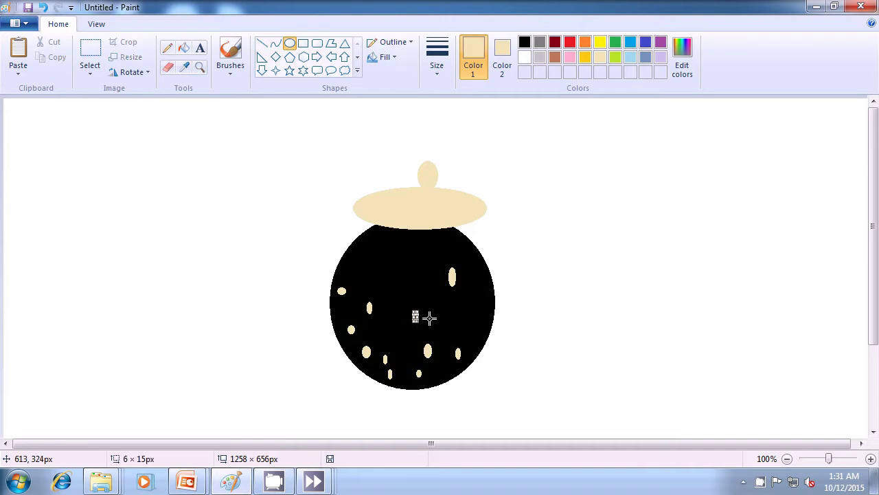
pyautogui.click(436, 316)
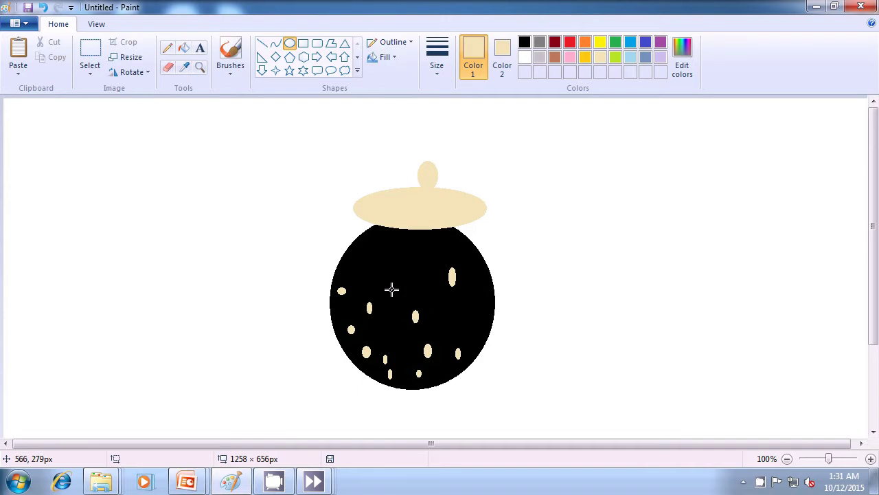
pyautogui.moveTo(391, 289); pyautogui.dragTo(397, 298)
pyautogui.click(420, 299)
pyautogui.click(371, 266)
pyautogui.moveTo(365, 268); pyautogui.dragTo(368, 280)
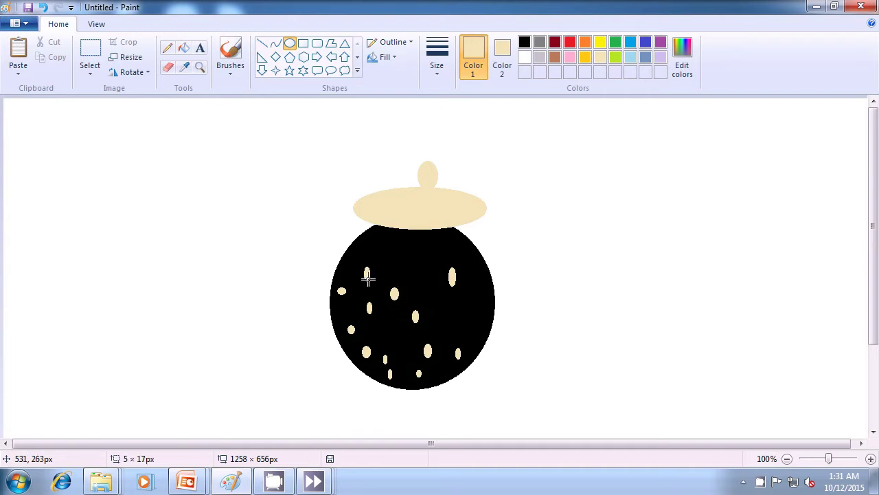
pyautogui.click(400, 277)
pyautogui.moveTo(391, 322); pyautogui.dragTo(394, 331)
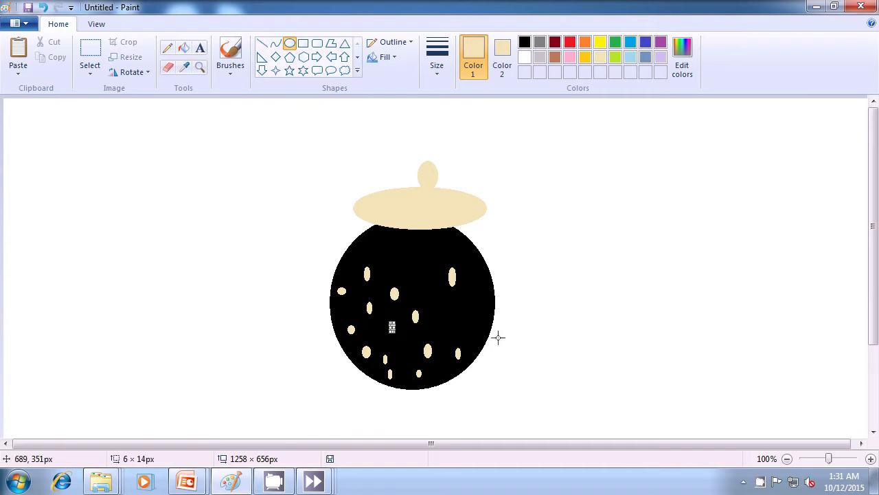
pyautogui.click(533, 319)
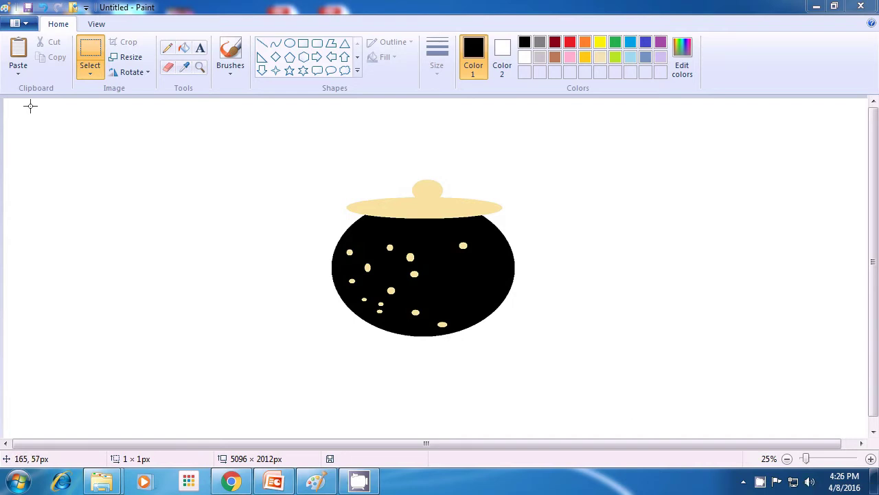
# Save the pot picture to the Desktop as a PNG file named Mspaint 1
pyautogui.click(20, 24)
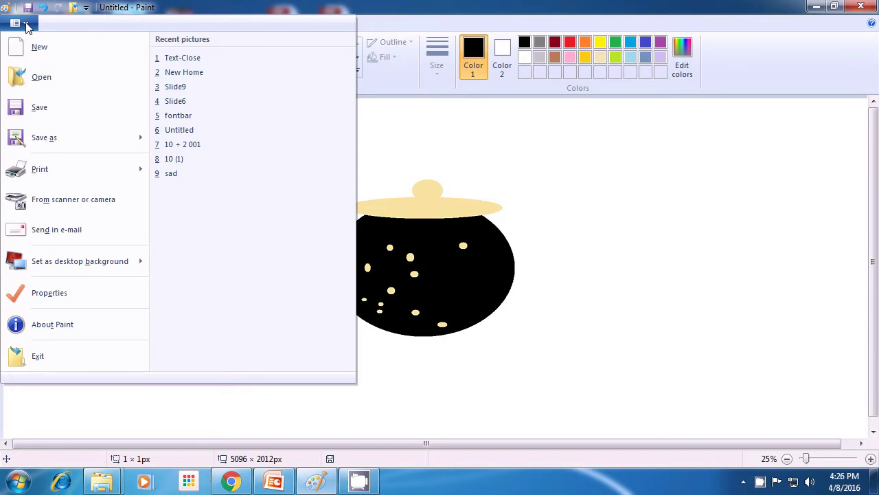
pyautogui.click(37, 109)
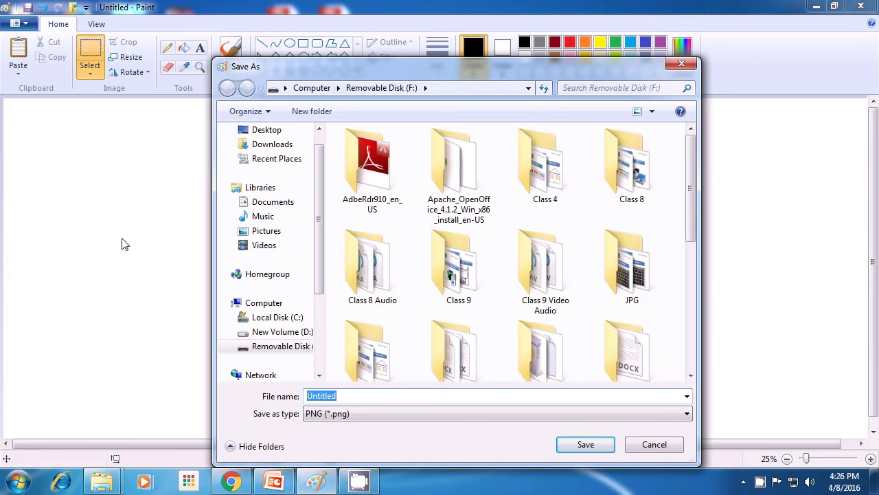
pyautogui.write('M')
pyautogui.write('s')
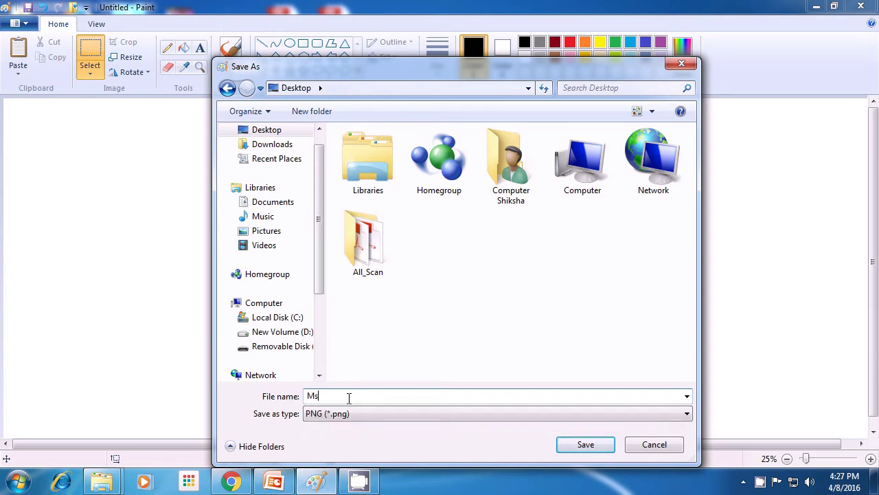
pyautogui.write('paint 1')
pyautogui.click(586, 446)
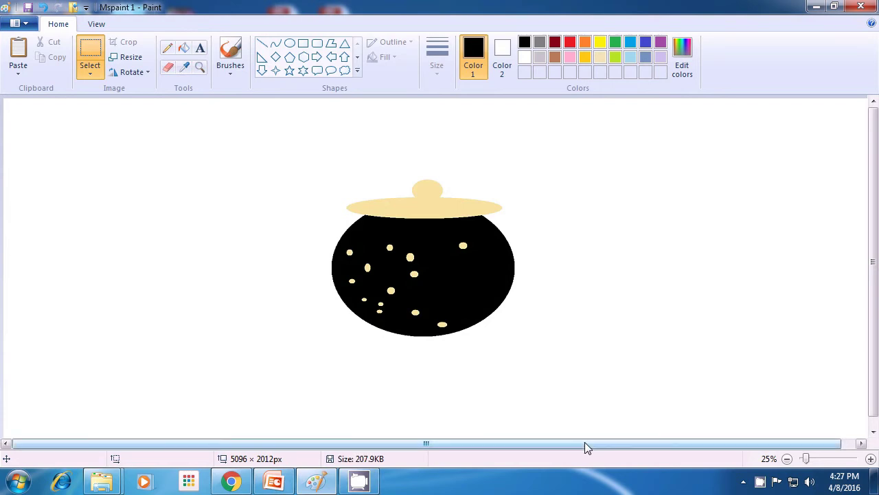